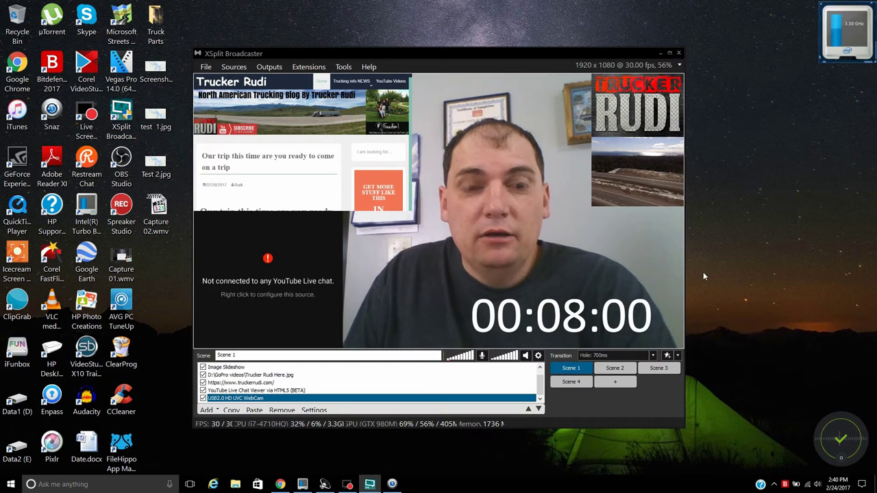
Look through the truckerrudi.com web page source embedded in Scene 1
click(715, 306)
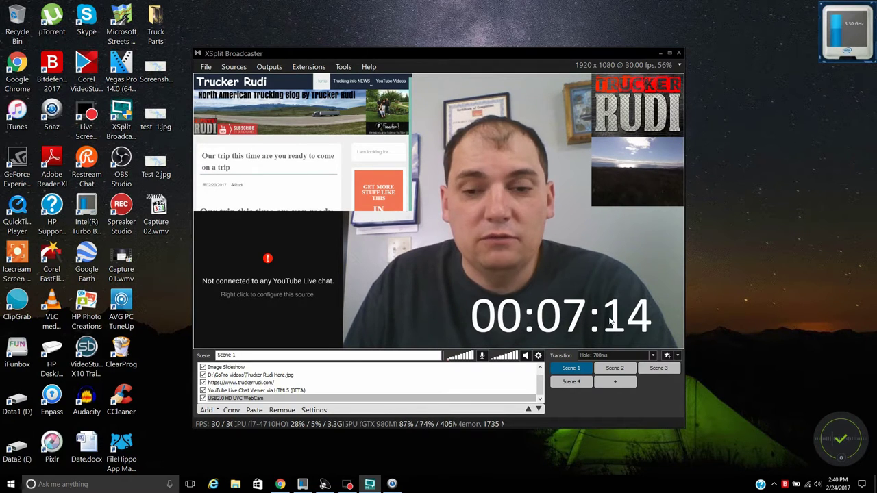
click(526, 320)
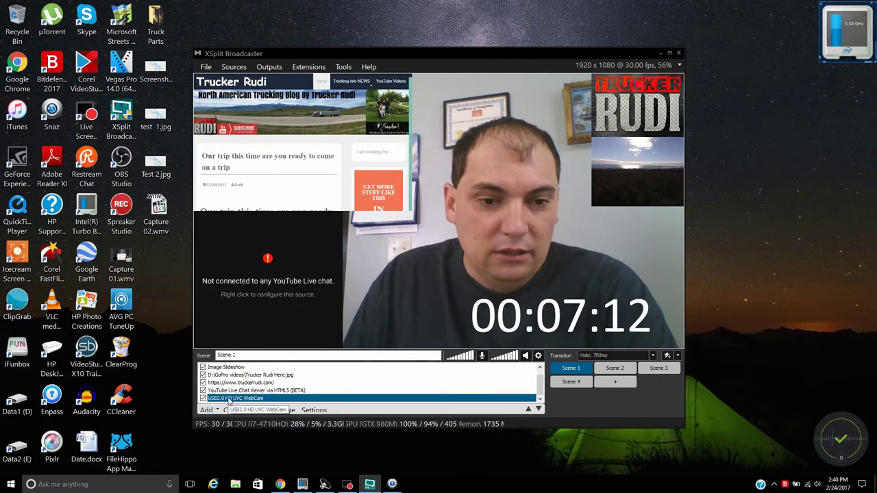
click(237, 382)
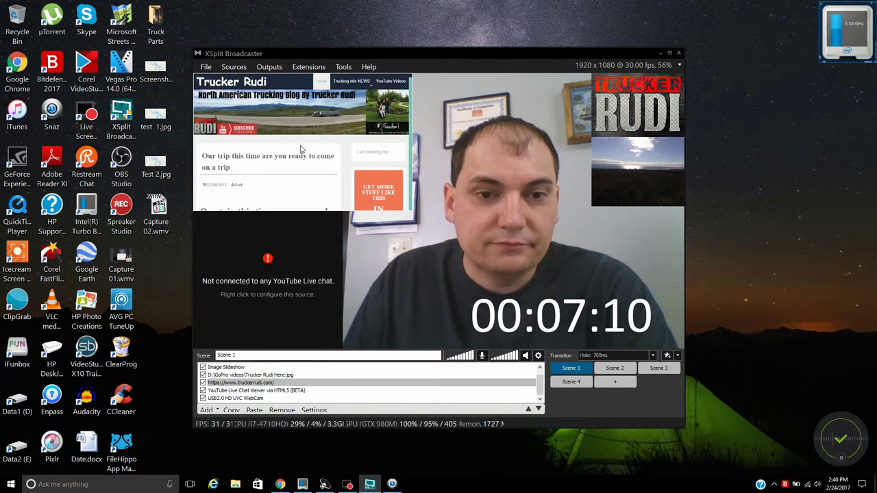
scroll(301, 149, down, 3)
scroll(300, 149, down, 5)
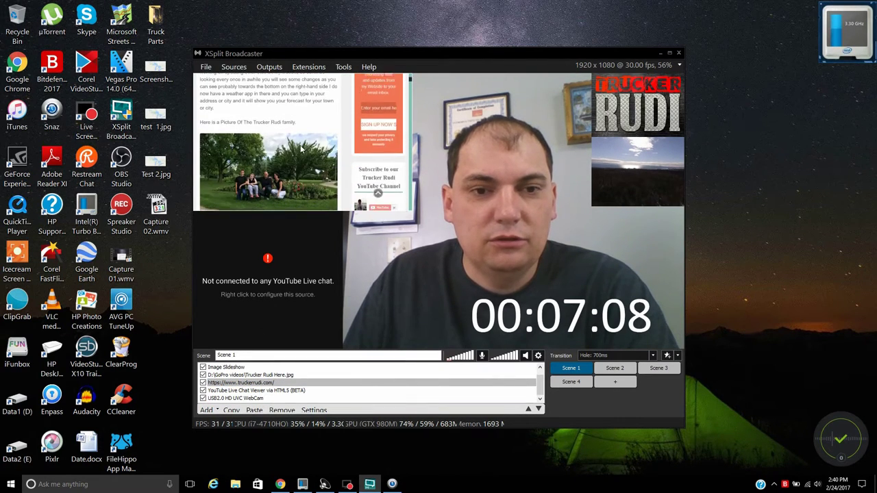
scroll(300, 149, down, 2)
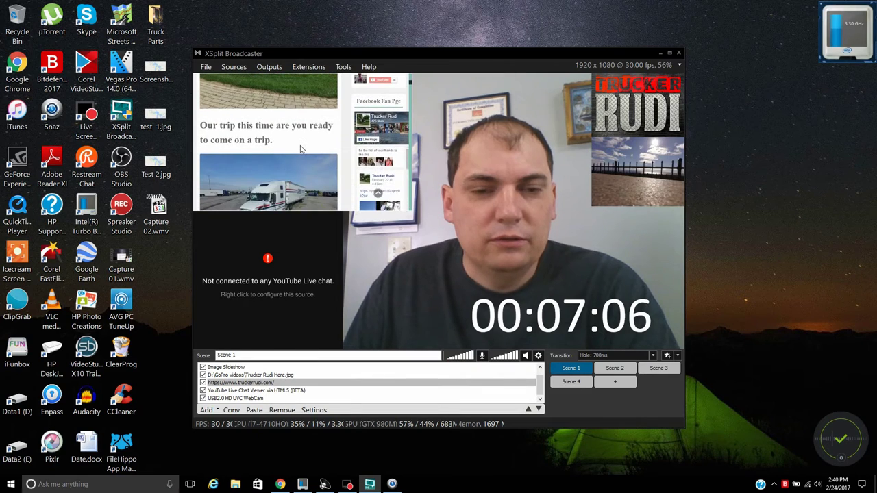
click(300, 149)
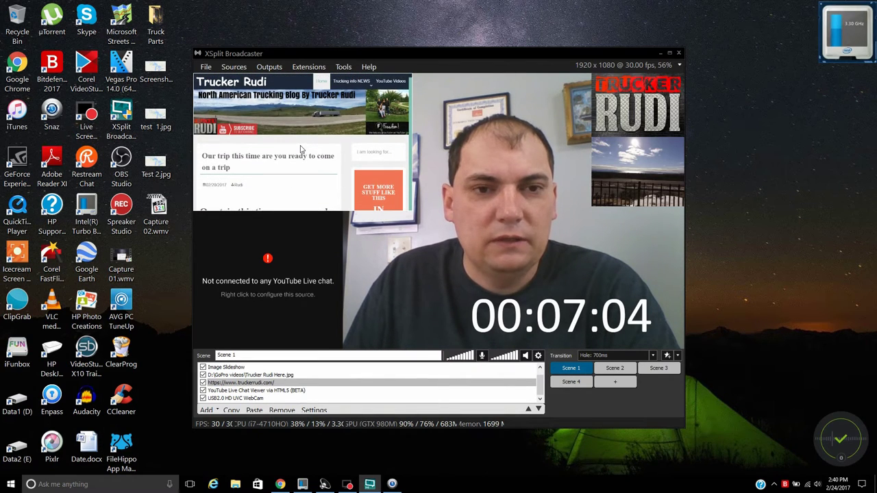
Hide the website, image slideshow, Trucker Rudi image, YouTube chat viewer and countdown text sources in Scene 1, leaving the webcam enabled
click(240, 383)
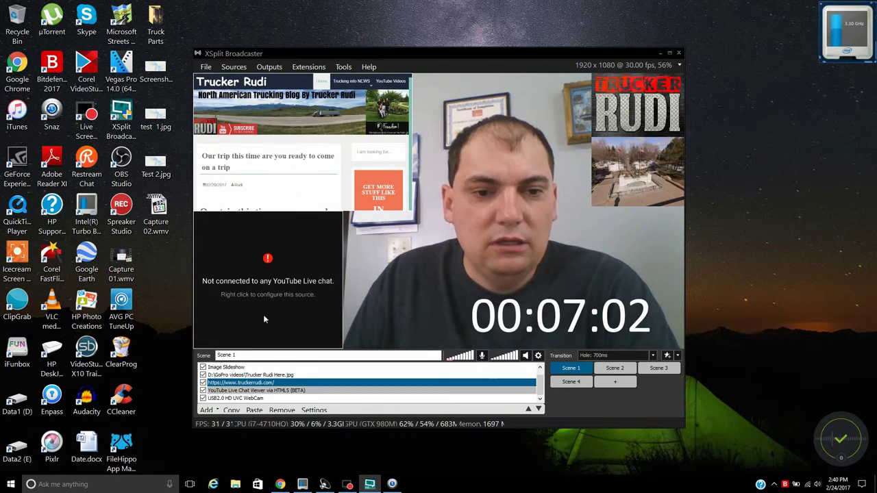
click(203, 383)
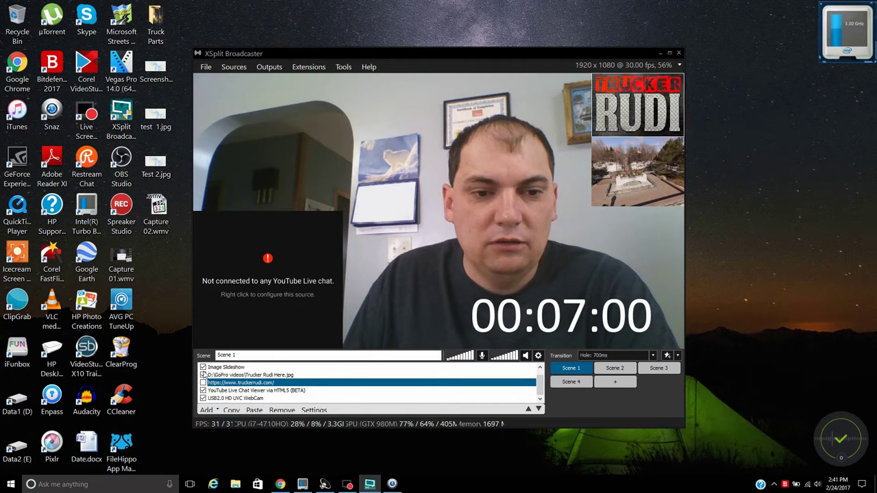
click(203, 368)
click(203, 375)
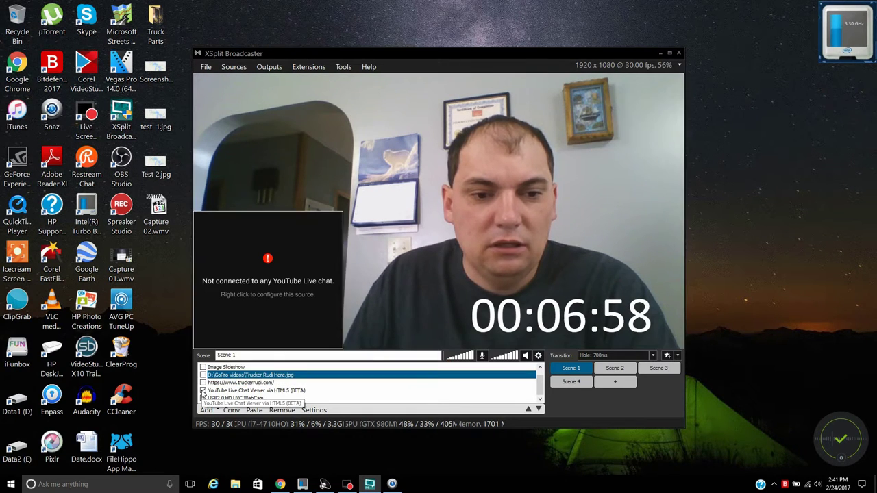
click(202, 390)
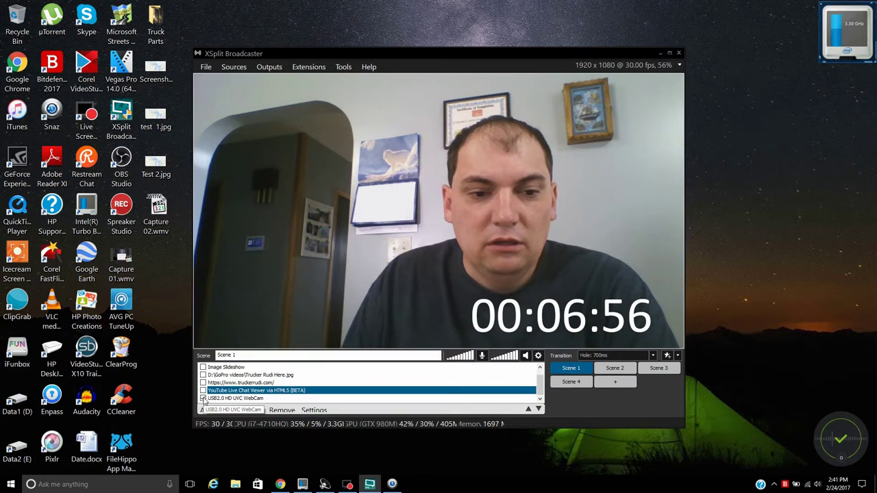
scroll(203, 384, up, 1)
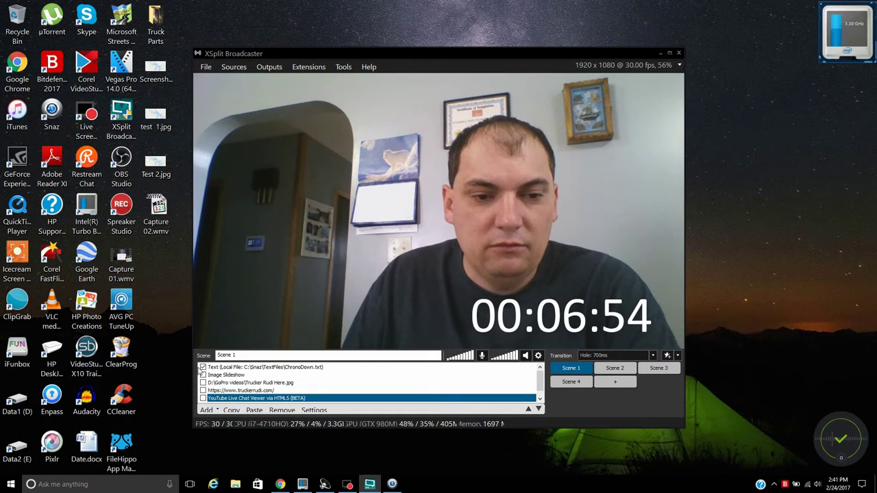
click(202, 367)
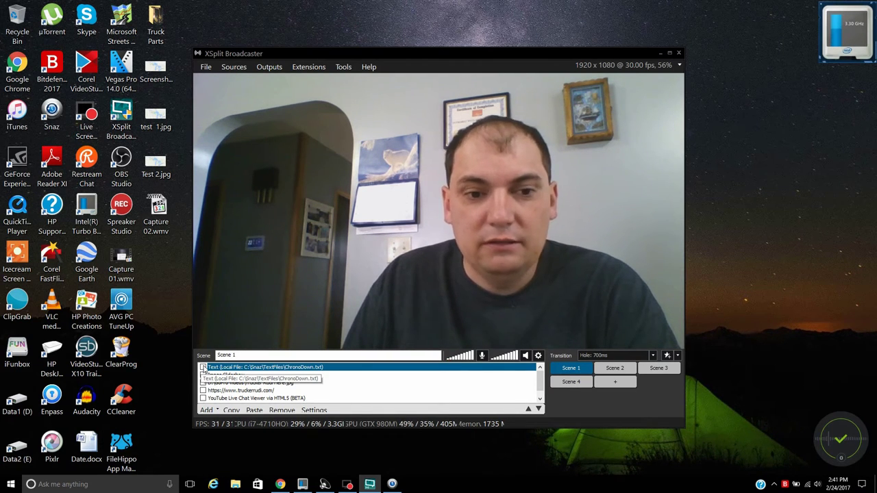
Show the countdown text, image slideshow, Trucker Rudi image, website and YouTube chat viewer sources in Scene 1 again
click(203, 367)
click(203, 375)
click(203, 382)
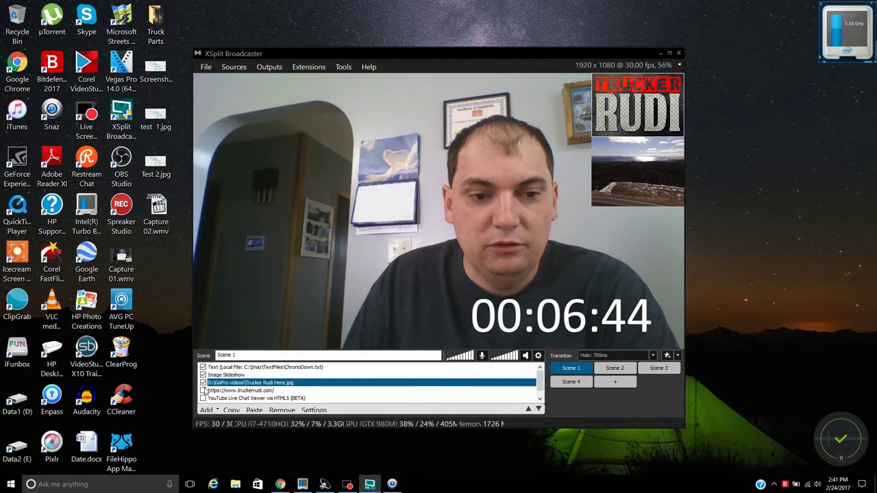
click(203, 390)
click(203, 398)
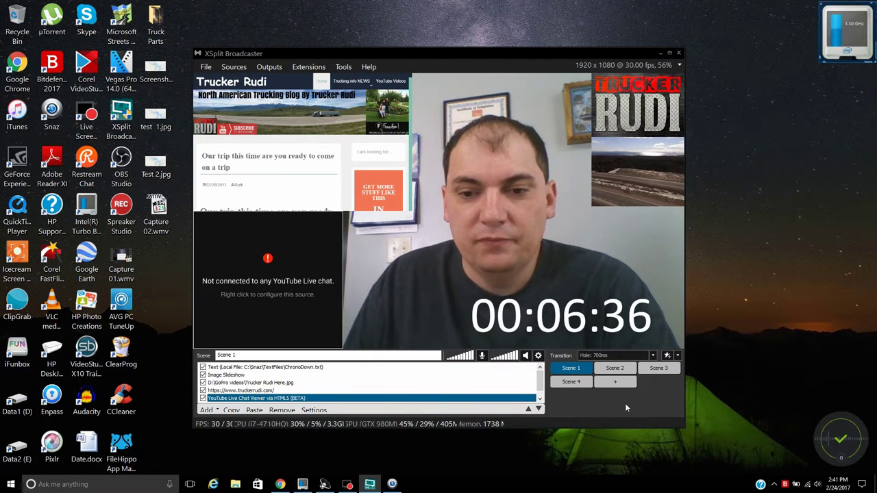
Switch to the empty Scene 2 and add the USB2.0 HD UVC WebCam as a video device source
mouse_move(619, 375)
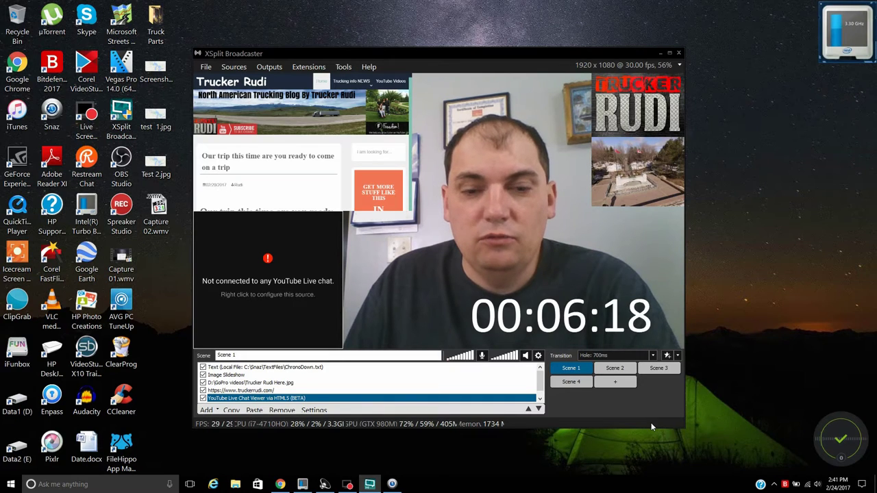
click(615, 373)
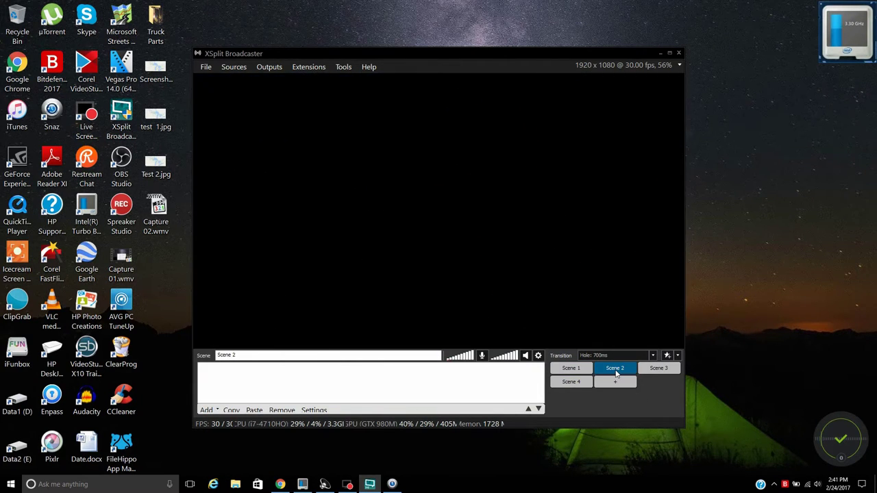
click(216, 411)
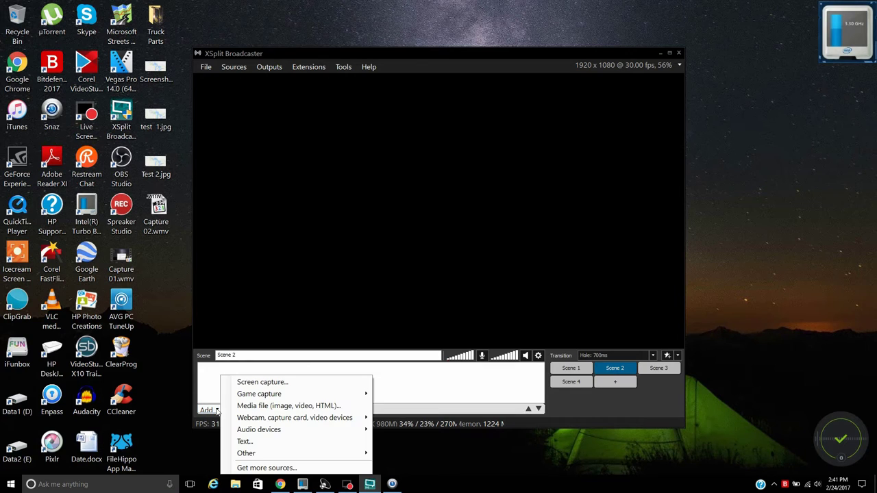
click(212, 410)
click(212, 409)
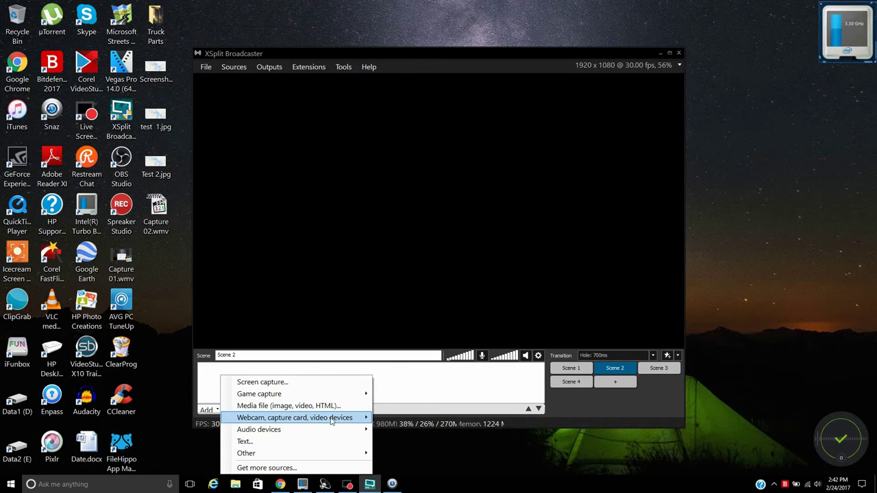
mouse_move(348, 423)
click(408, 430)
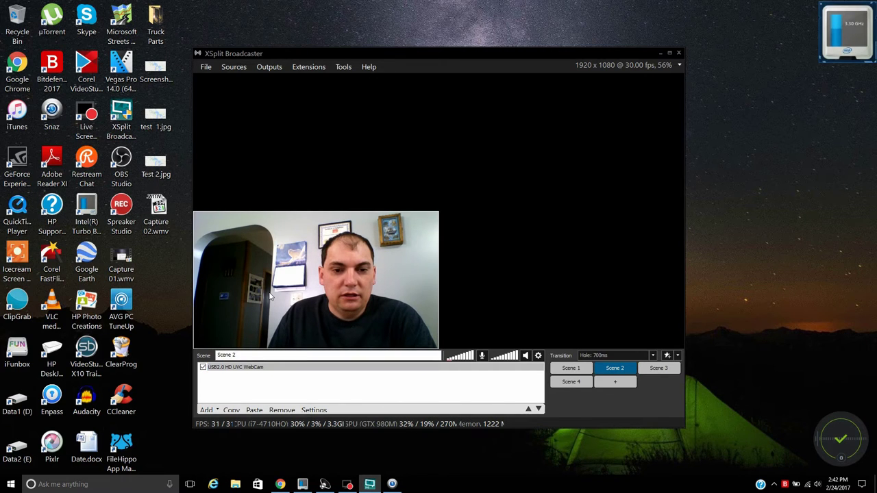
Move the webcam source to the canvas's upper-left corner and enlarge it to about 1195 x 672
drag(270, 296, 272, 147)
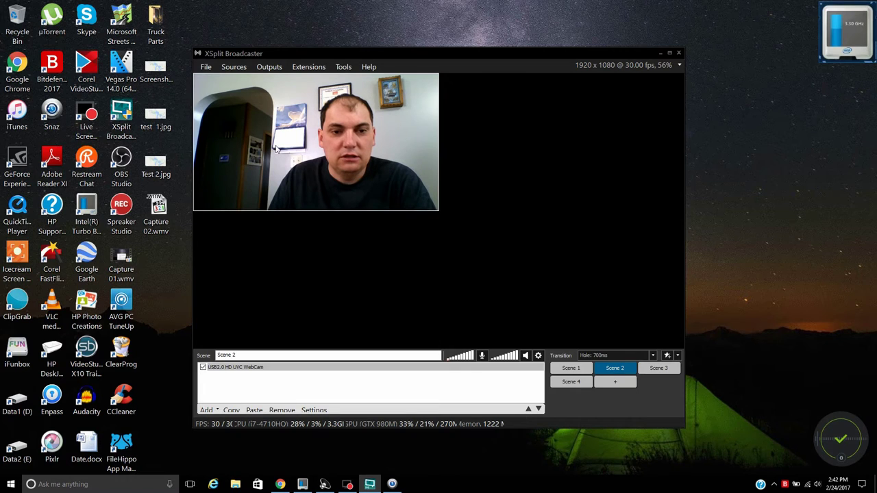
drag(440, 213, 499, 244)
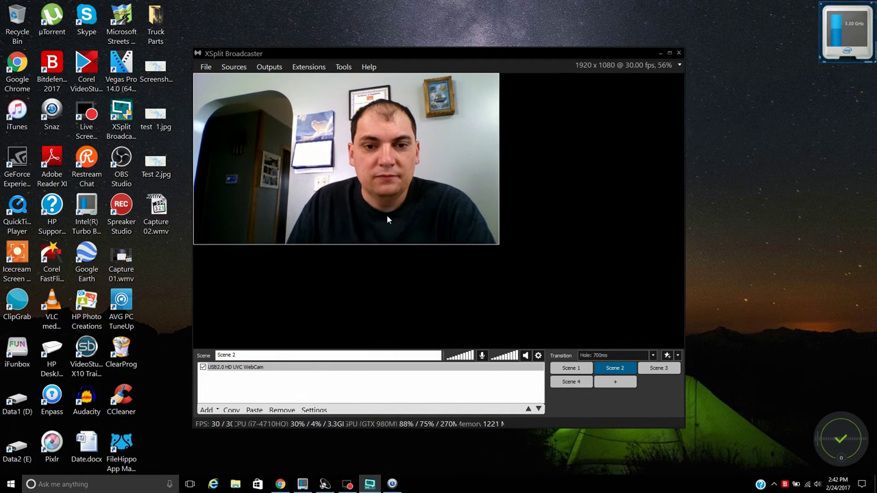
click(458, 314)
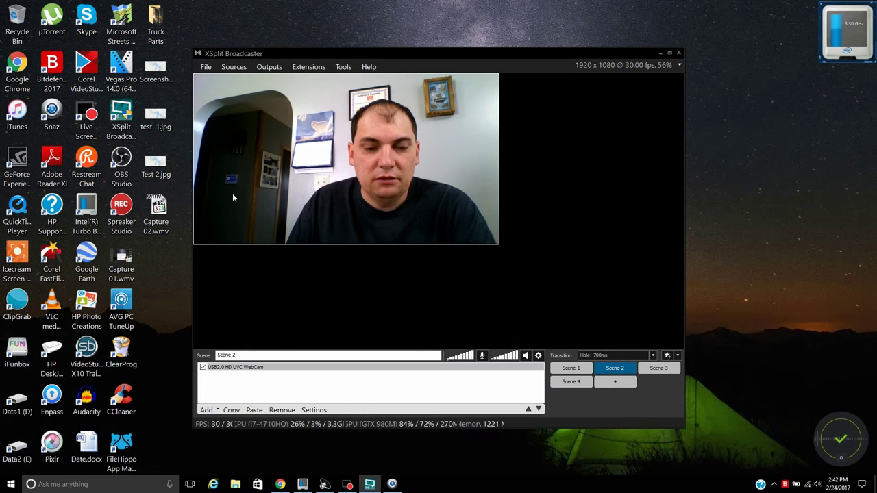
Set the webcam's video output size to 640 x 480 (default) in its device configuration
right_click(298, 131)
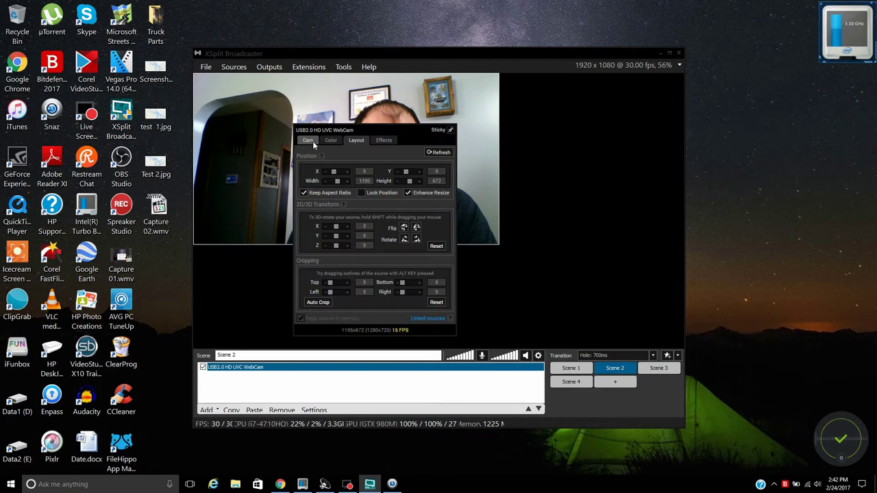
click(309, 140)
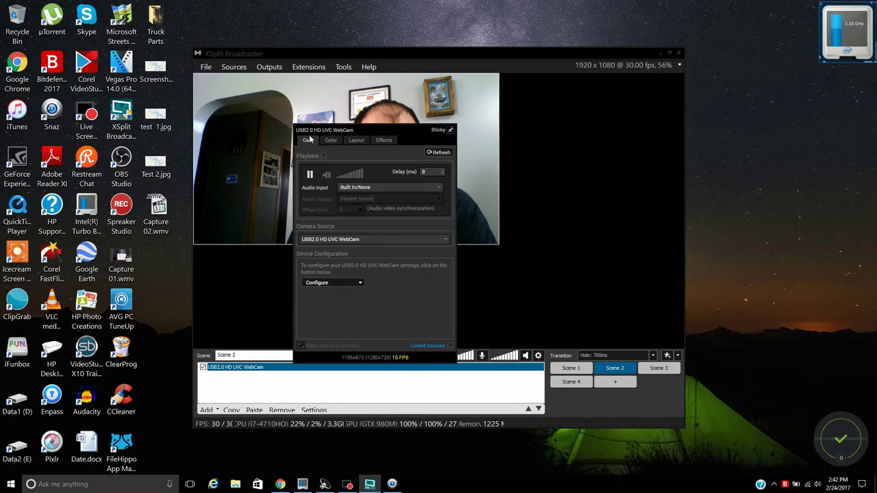
click(355, 283)
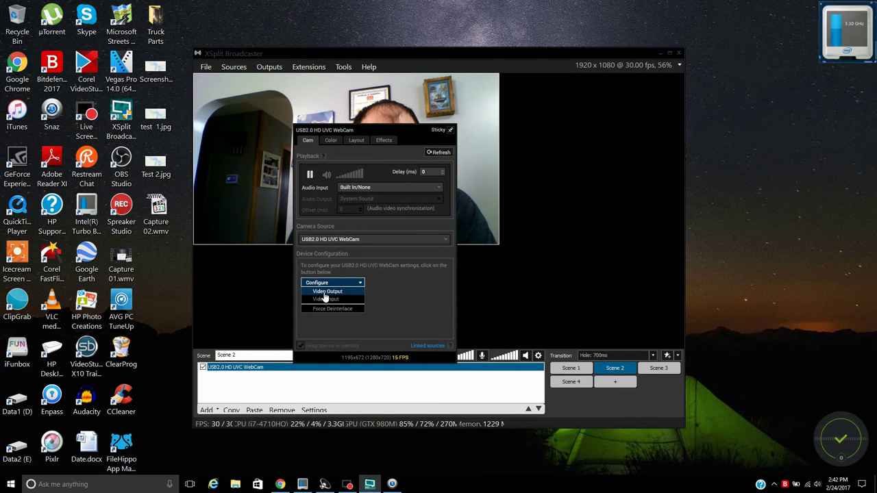
click(326, 292)
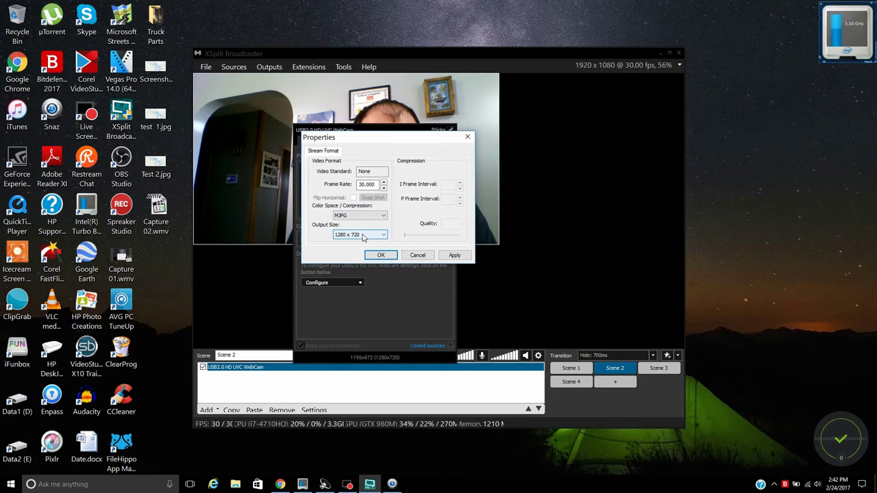
click(367, 235)
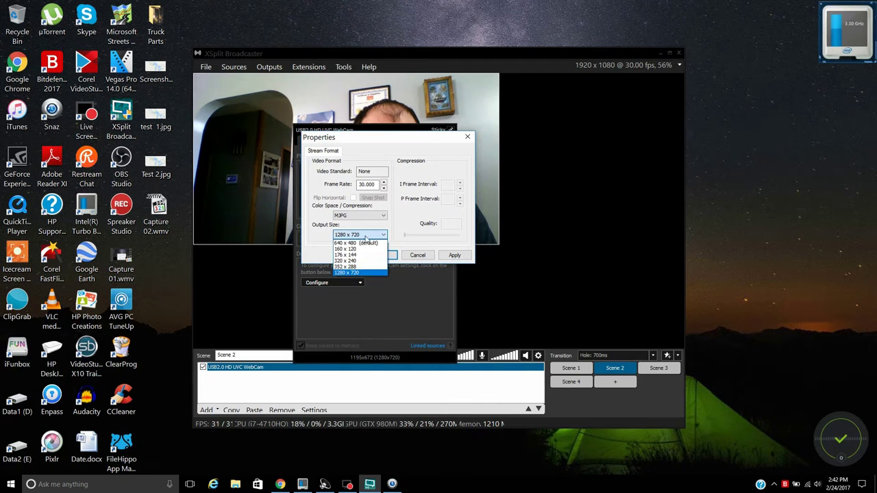
click(352, 244)
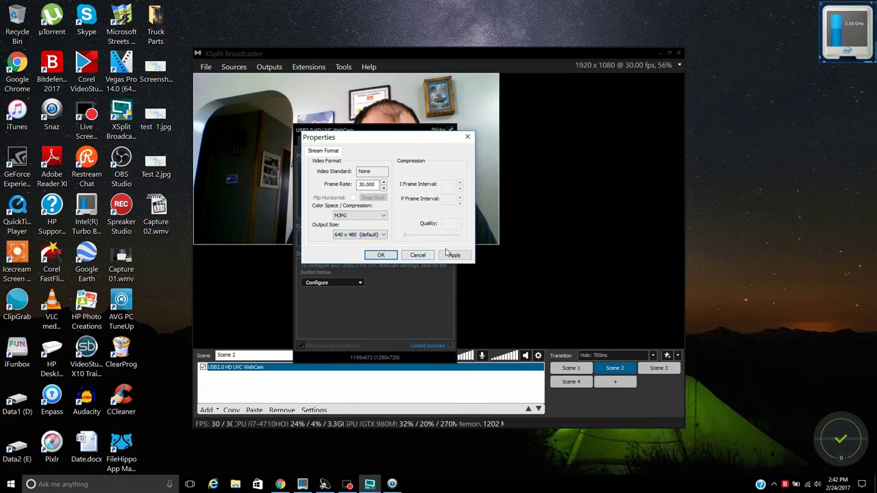
click(380, 255)
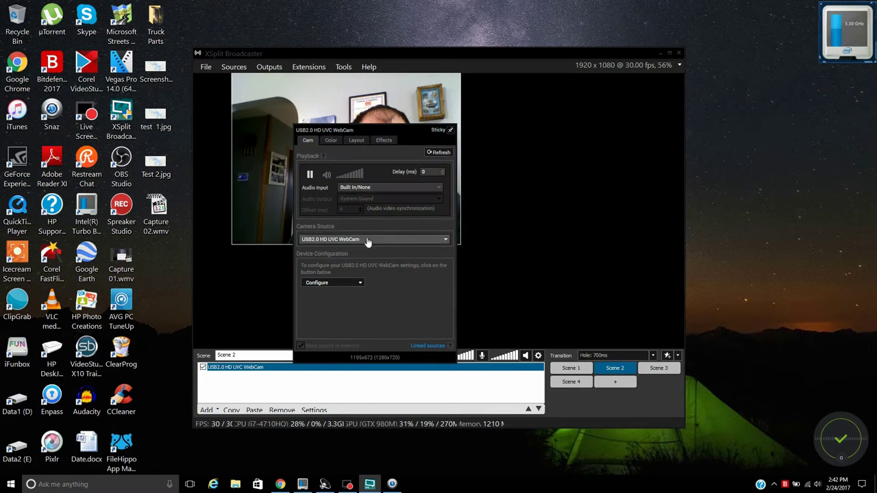
Align the webcam source with the canvas's left edge and enlarge it to the full canvas height, about 1440 x 1080
drag(296, 142, 291, 143)
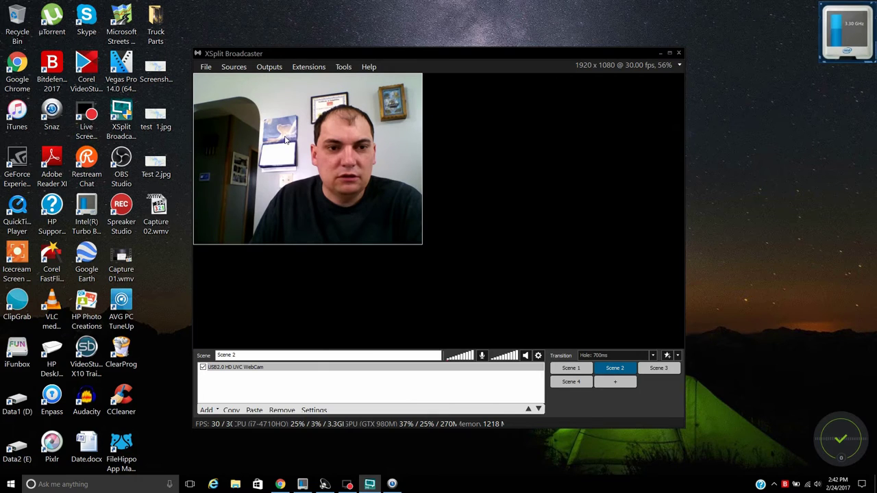
drag(420, 242, 568, 286)
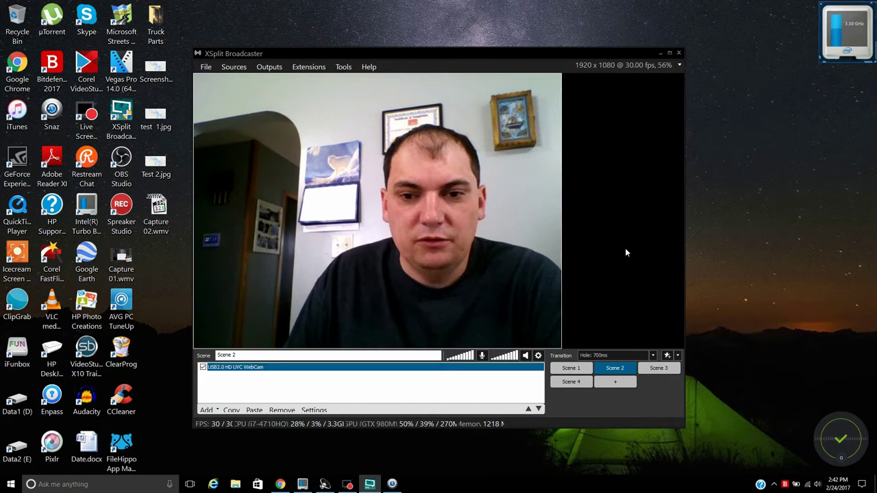
click(572, 246)
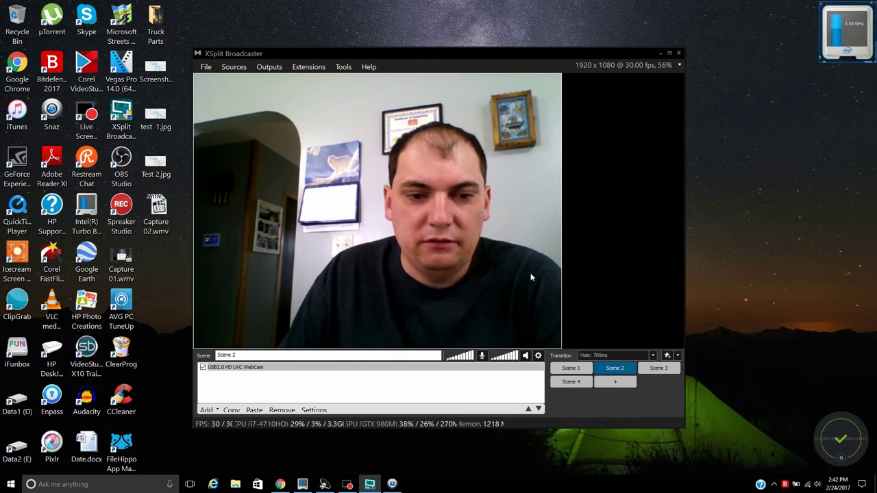
Set the webcam's video output size to 1280 x 720 in its device configuration
right_click(262, 199)
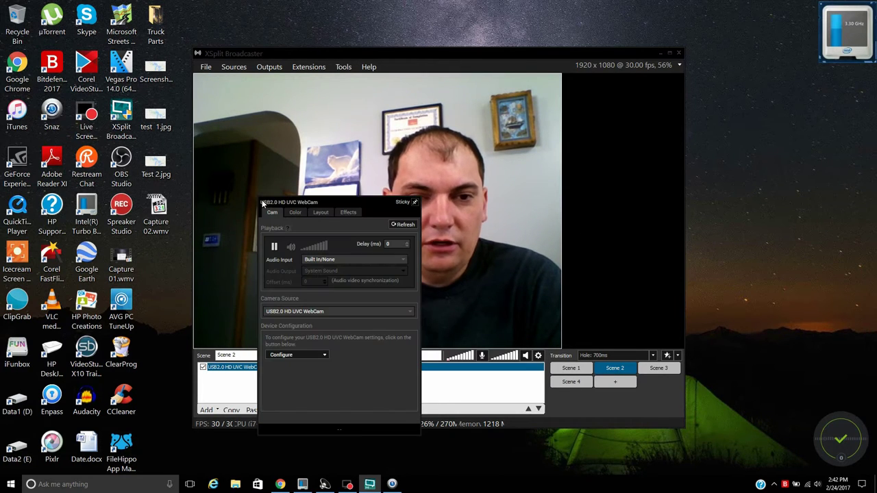
click(312, 355)
click(308, 365)
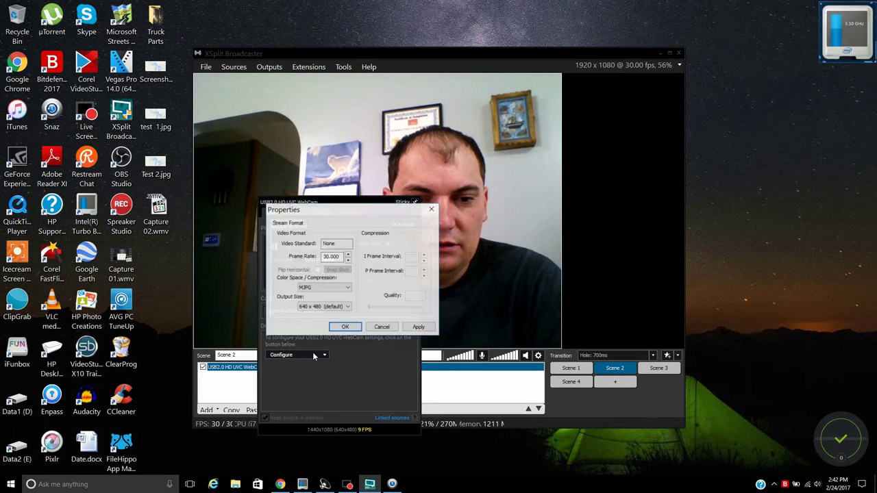
click(328, 308)
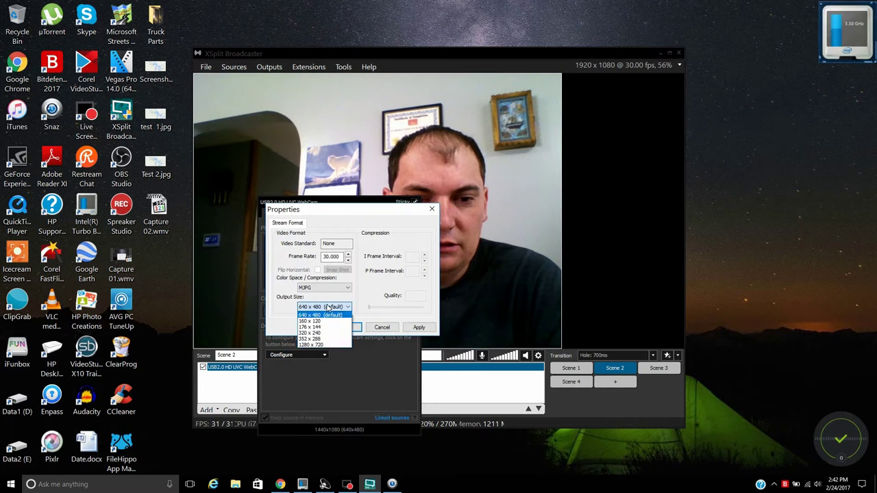
click(324, 345)
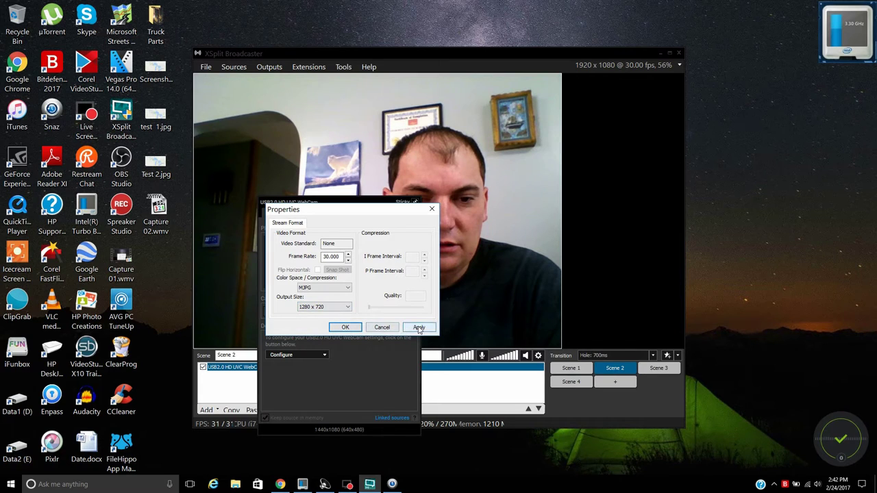
click(346, 327)
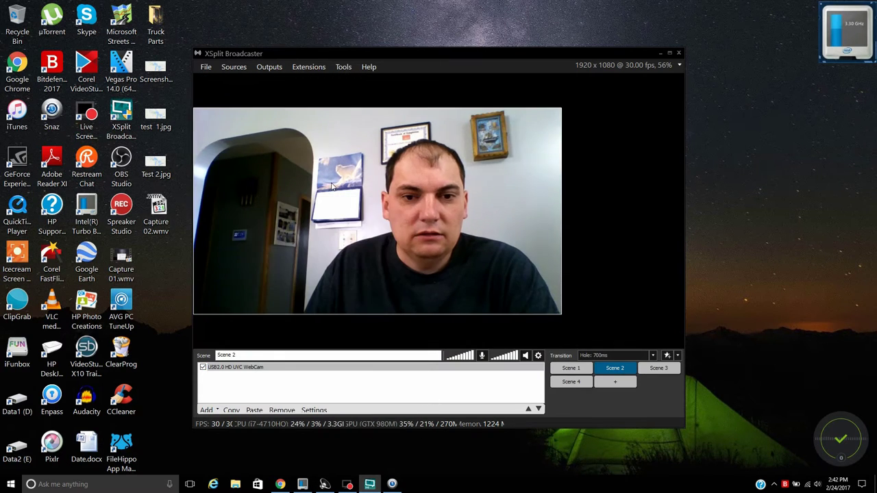
Move the webcam source to the canvas's upper-left corner and enlarge it to about 1909 x 1074, nearly filling the canvas
drag(413, 185, 411, 160)
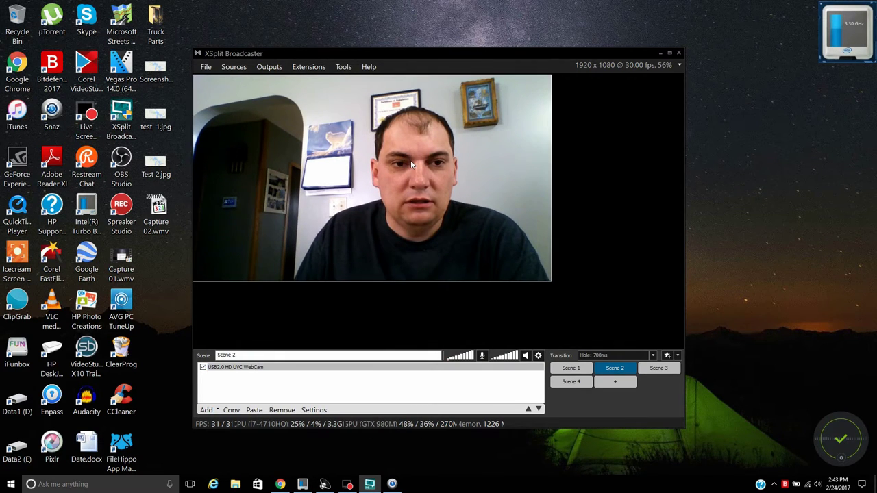
drag(560, 281, 678, 327)
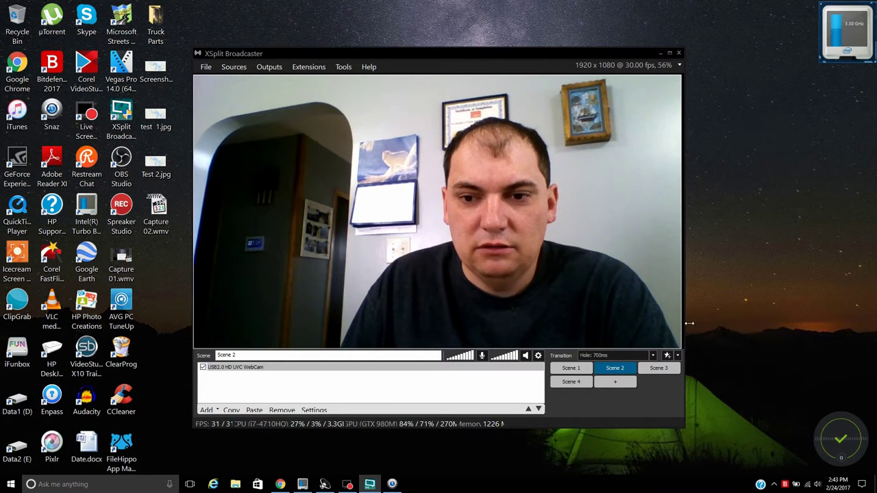
drag(630, 313, 633, 323)
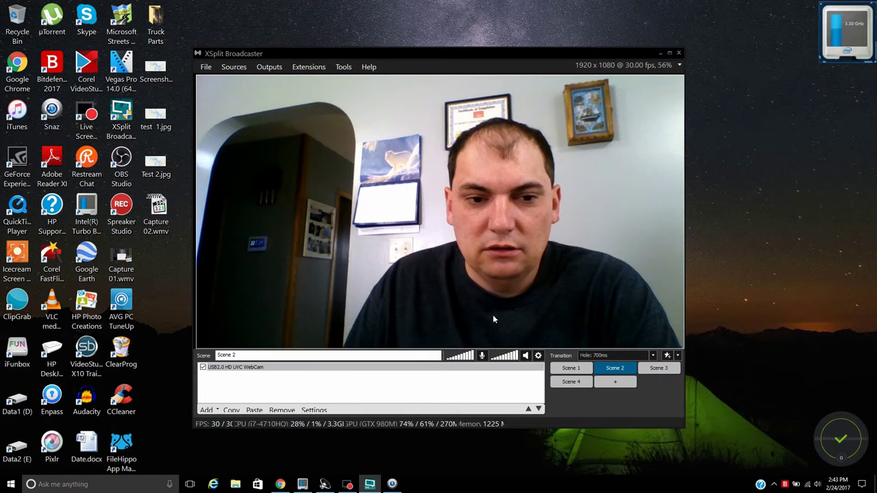
drag(320, 303, 312, 305)
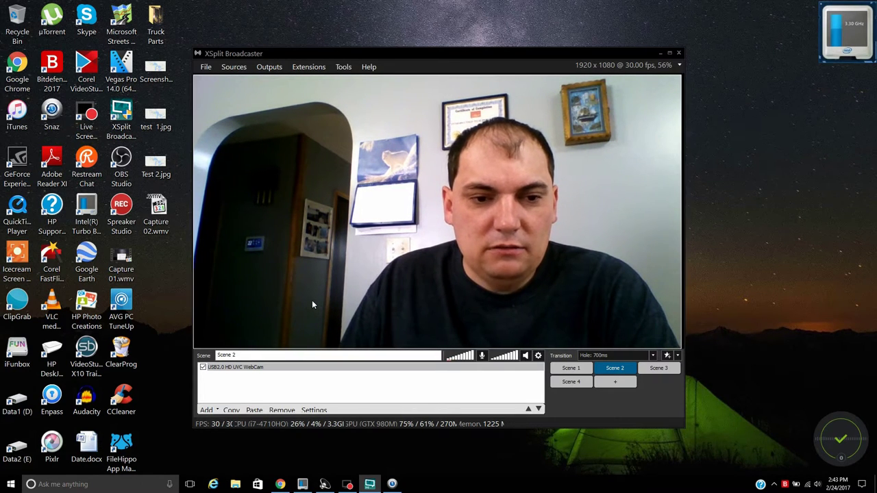
click(680, 347)
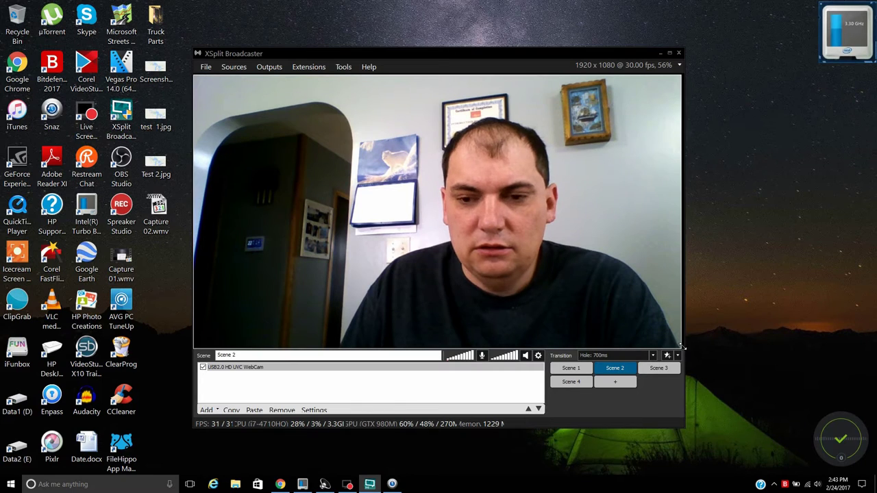
Check the webcam's video output format and output size in its device configuration
right_click(281, 265)
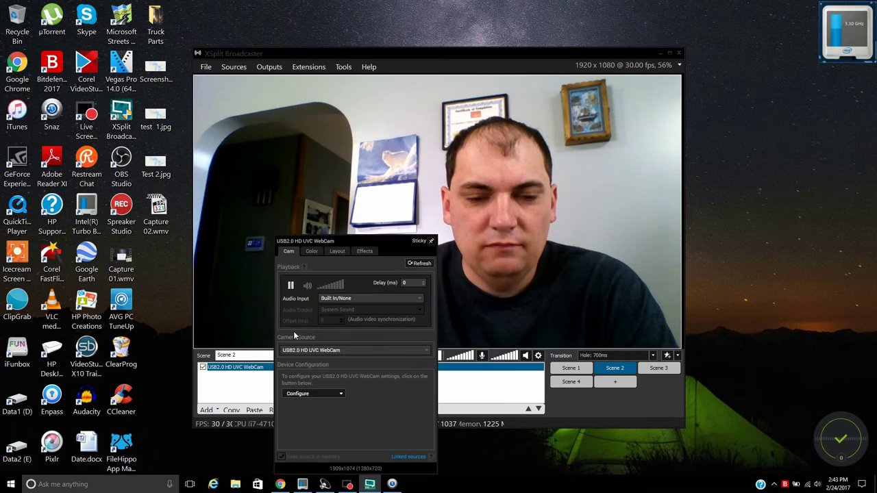
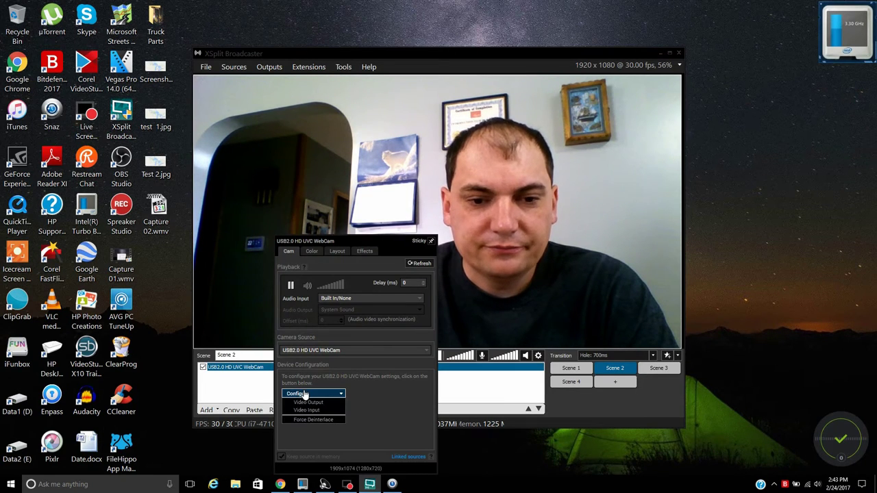
click(305, 404)
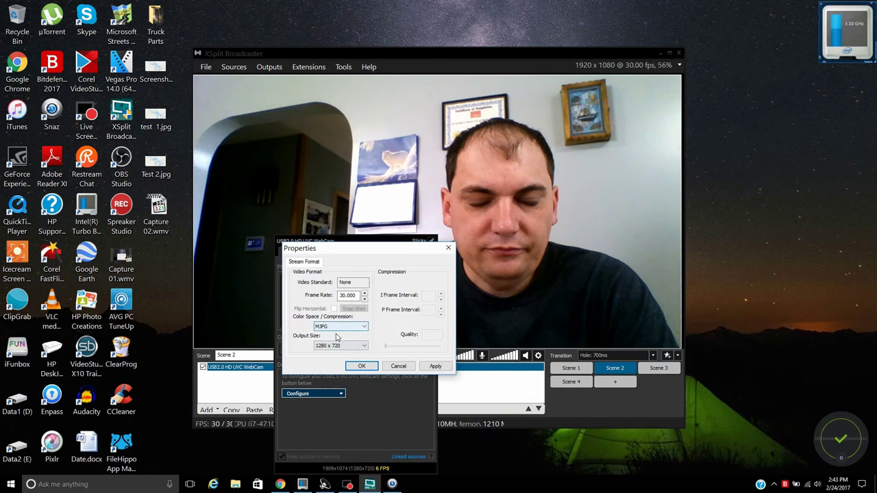
click(398, 367)
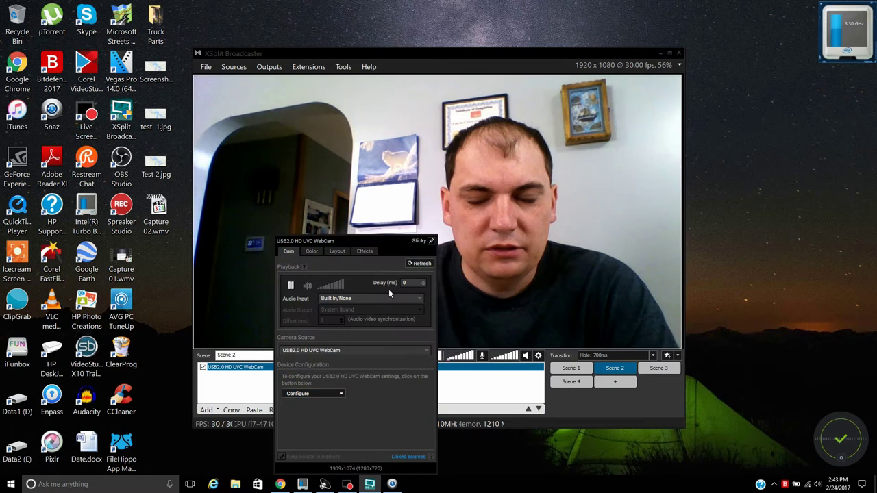
click(447, 206)
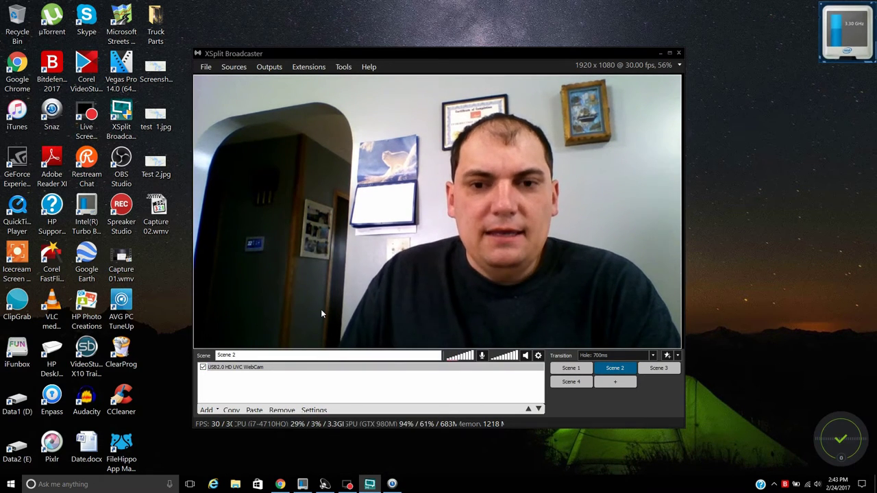
Lower the webcam source's contrast to -22 in its color settings
right_click(252, 164)
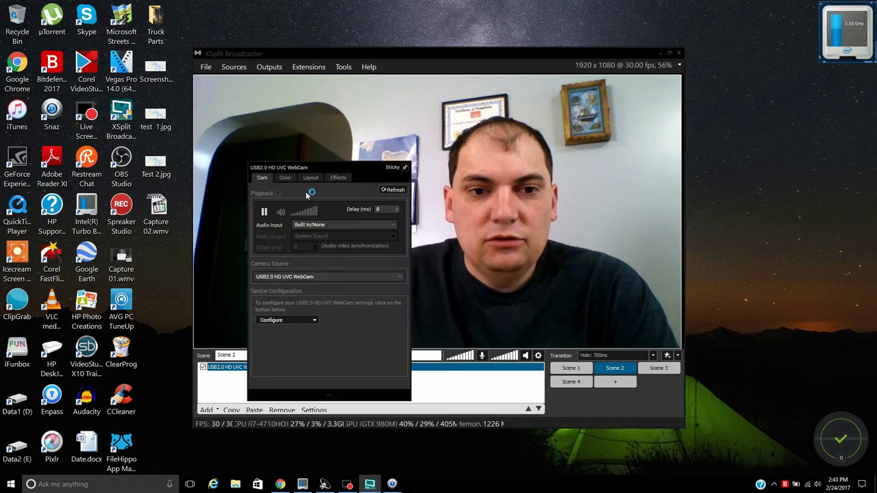
click(285, 178)
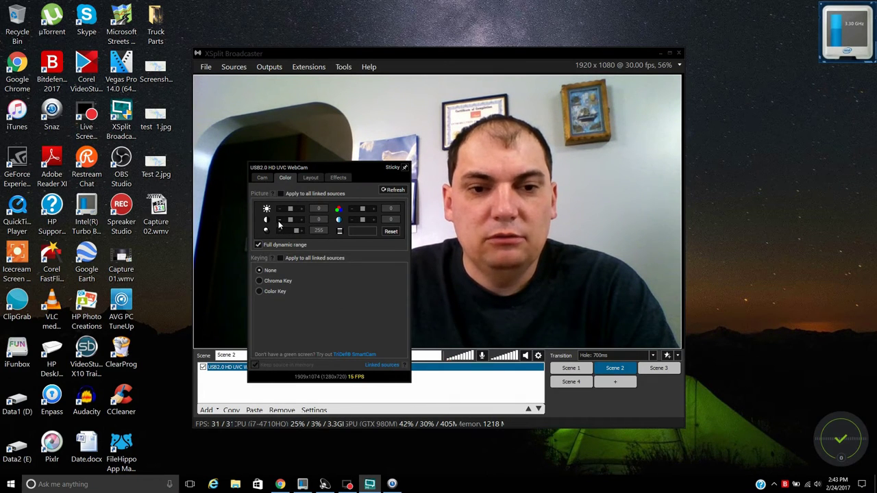
click(280, 221)
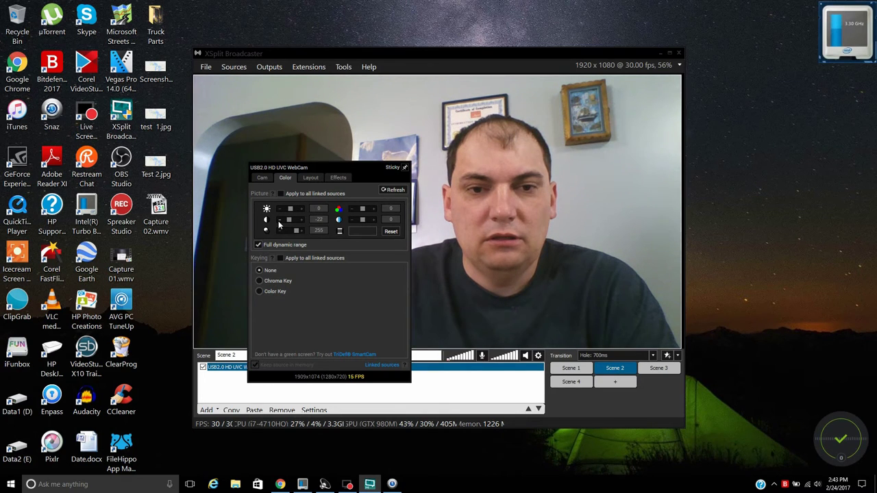
click(312, 130)
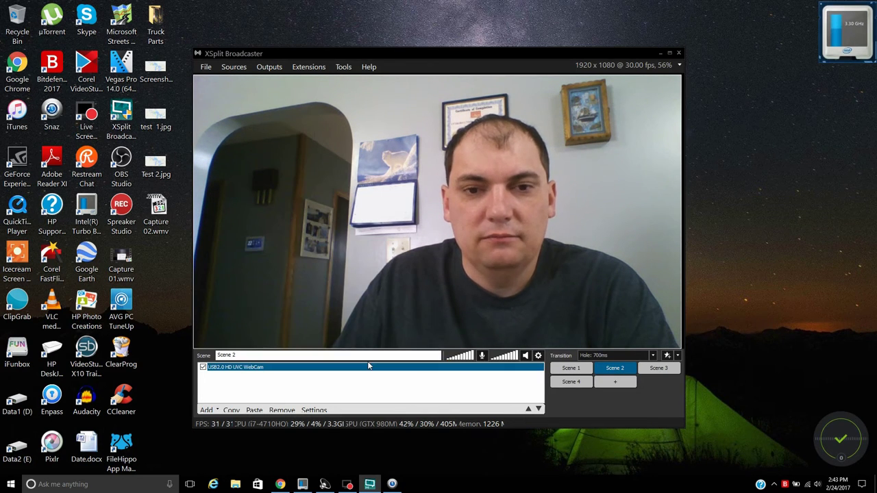
Add the image D:\GoPro videos\Trucker Rudi Here.jpg as a media file source and shrink it into the canvas's upper-right corner
click(208, 410)
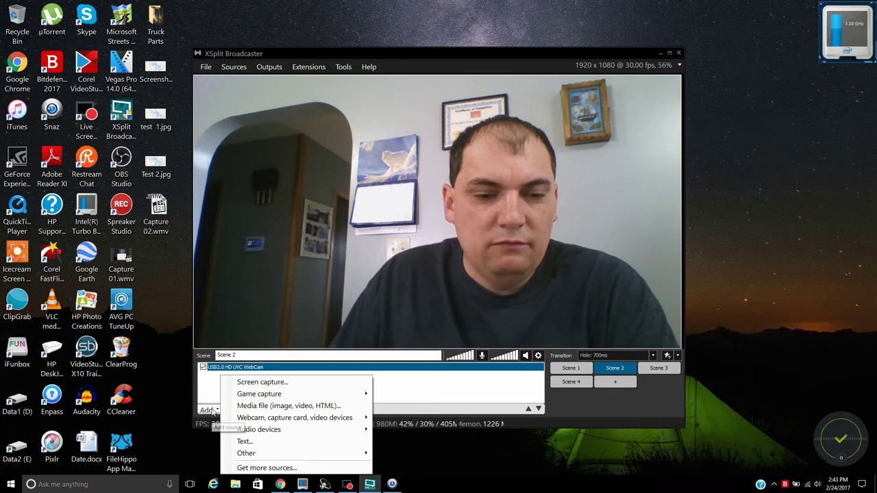
click(305, 406)
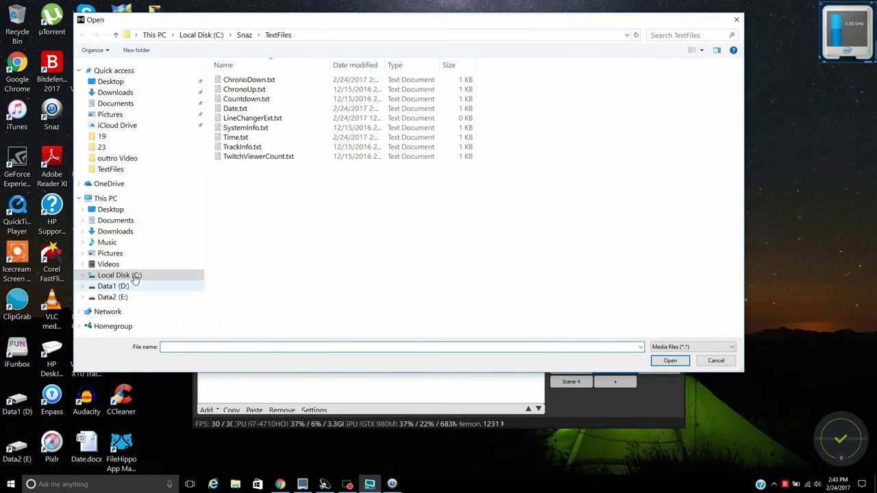
click(119, 286)
double_click(504, 95)
scroll(500, 205, down, 10)
double_click(593, 218)
drag(542, 276, 571, 153)
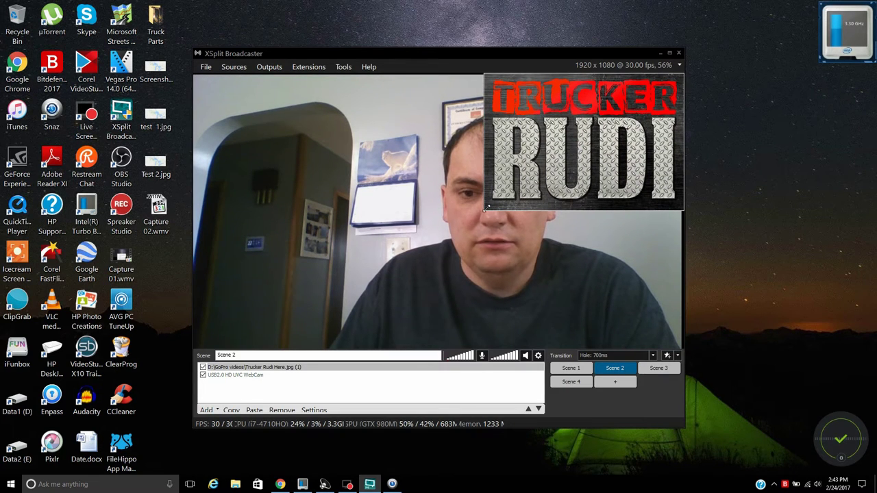
drag(484, 208, 603, 142)
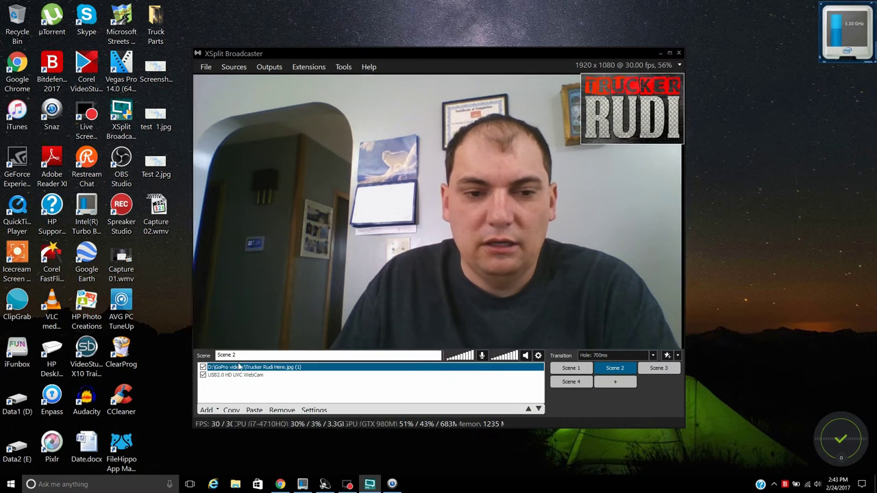
click(206, 410)
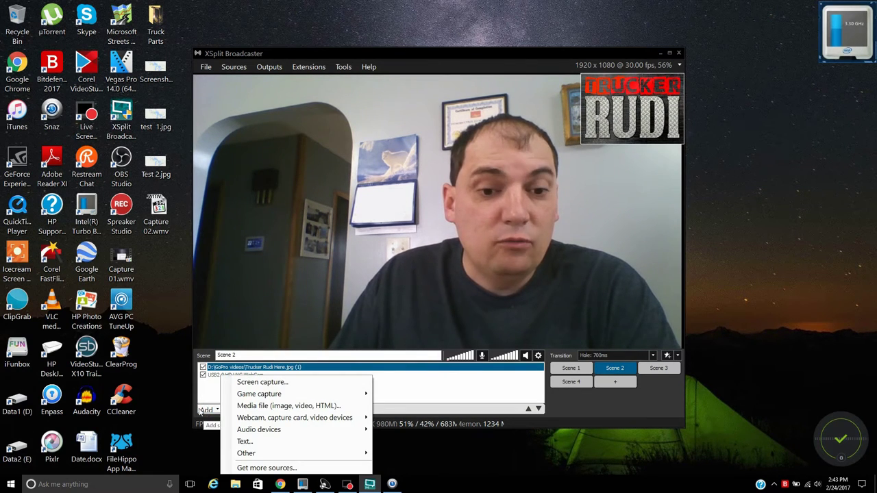
mouse_move(328, 430)
mouse_move(362, 452)
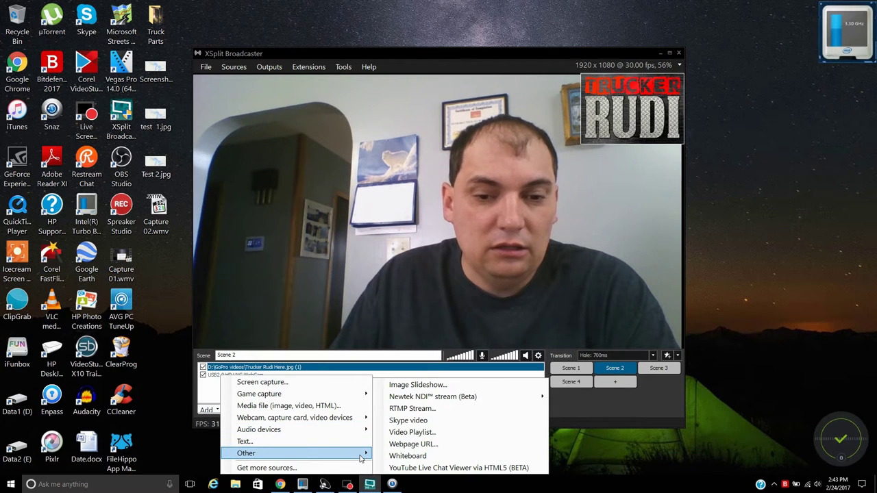
click(425, 444)
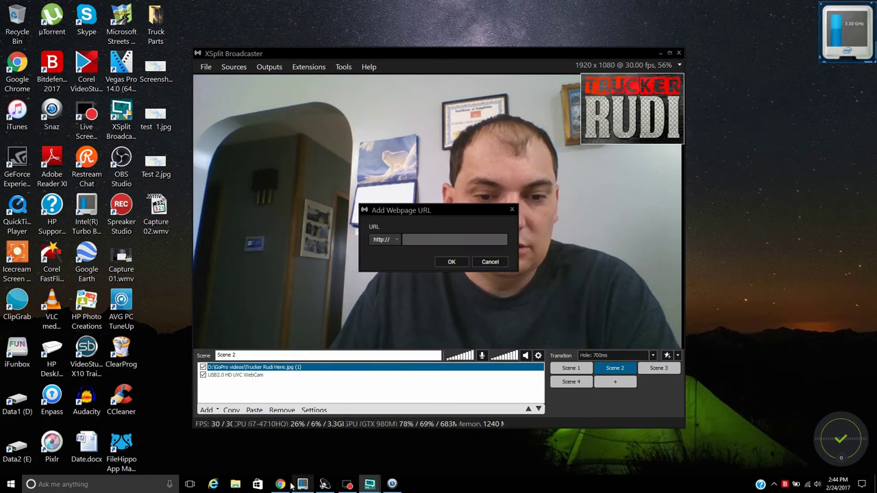
click(281, 483)
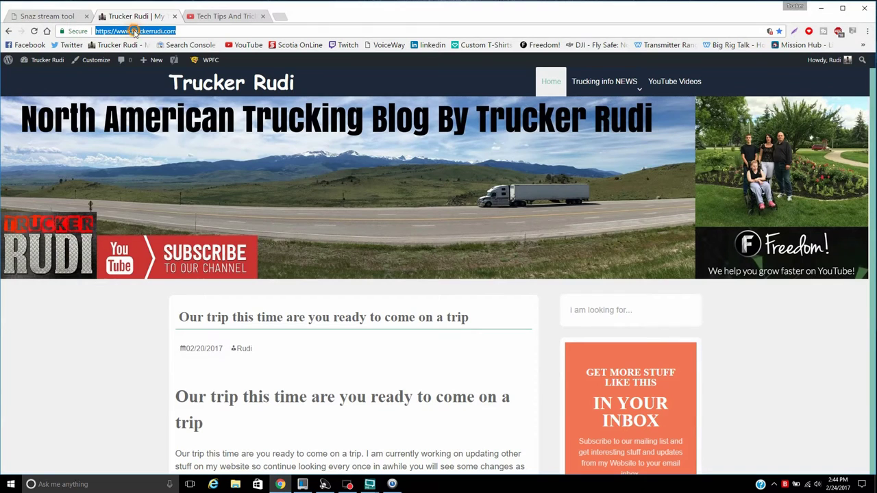
right_click(135, 34)
click(152, 68)
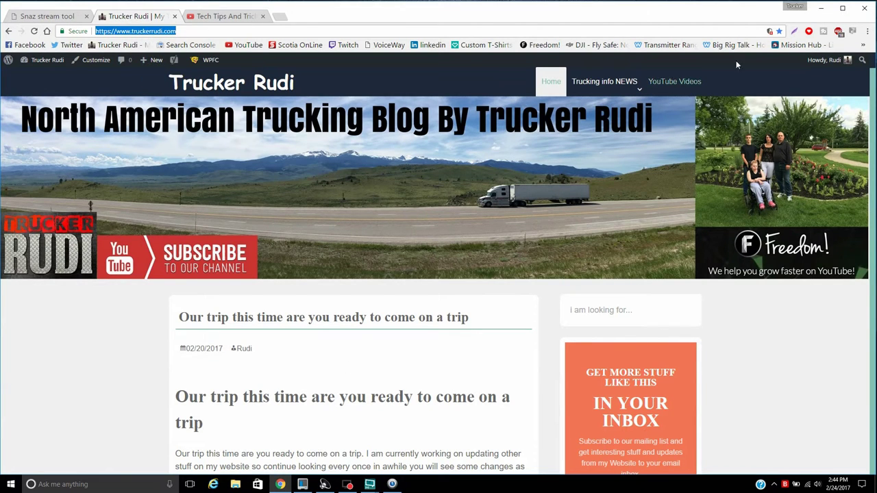
click(820, 9)
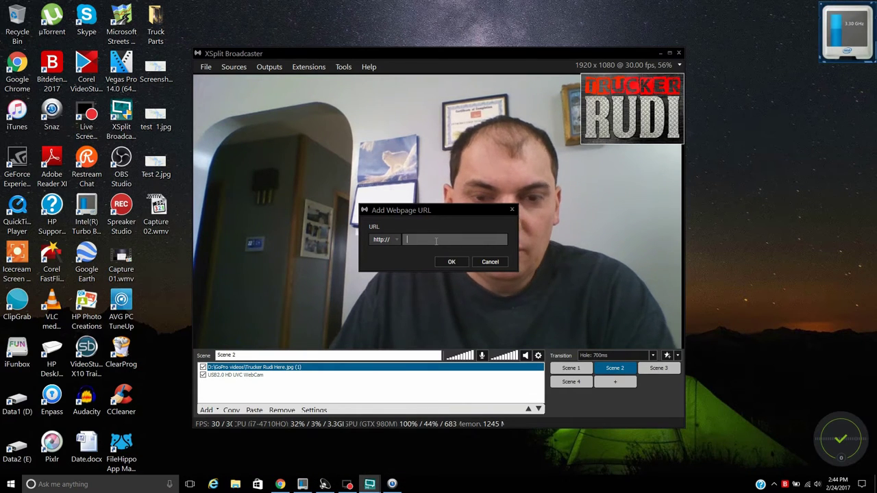
click(436, 241)
key(ctrl+v)
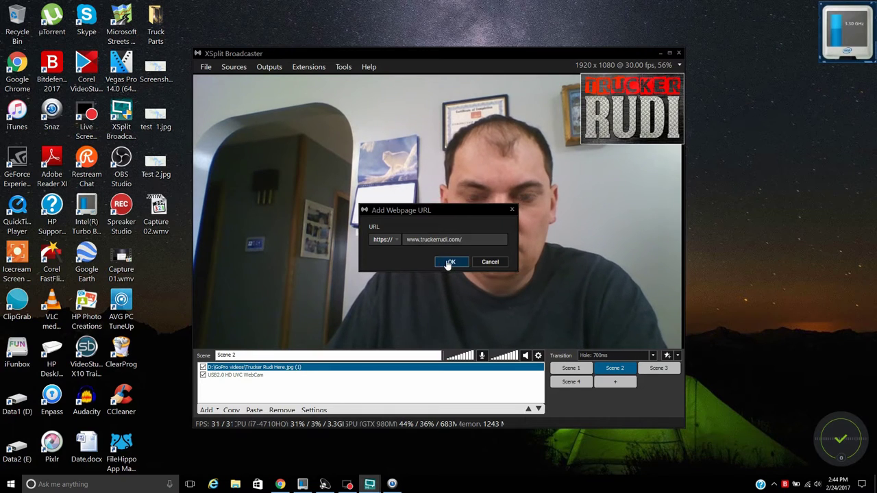
click(450, 261)
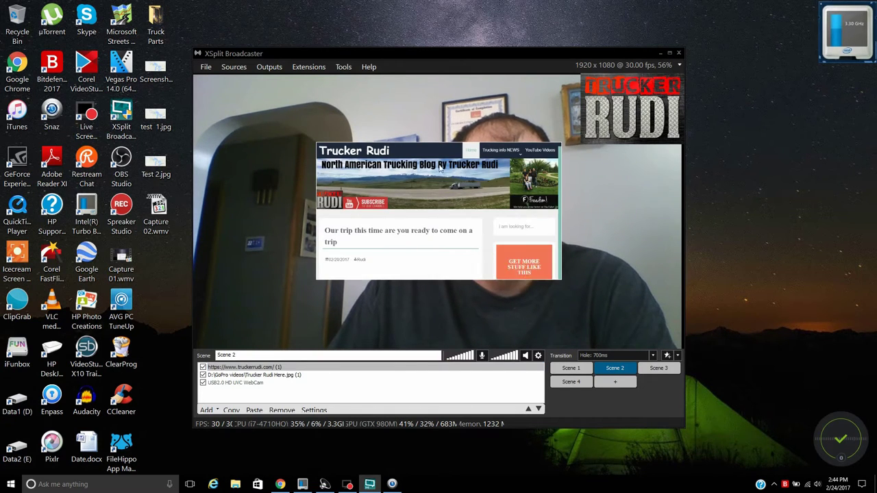
Move the webpage source to the canvas's upper-left corner and shrink it to about 871 x 490
drag(436, 148, 313, 82)
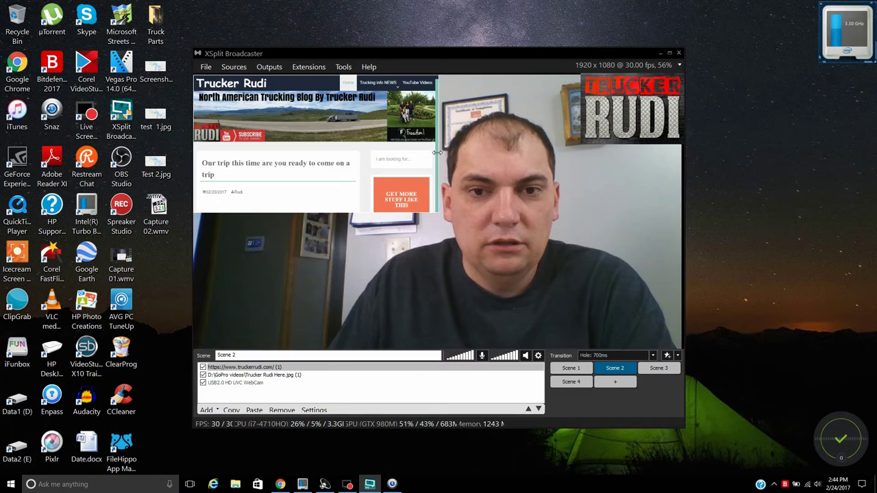
drag(436, 152, 416, 146)
Turn off Keep Aspect Ratio and turn on Enhance Resize in the webpage source's layout settings
right_click(258, 127)
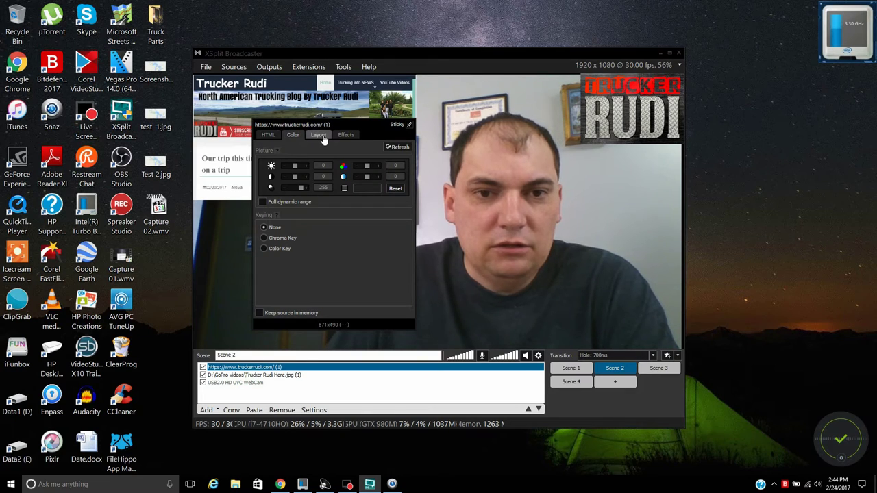
click(322, 136)
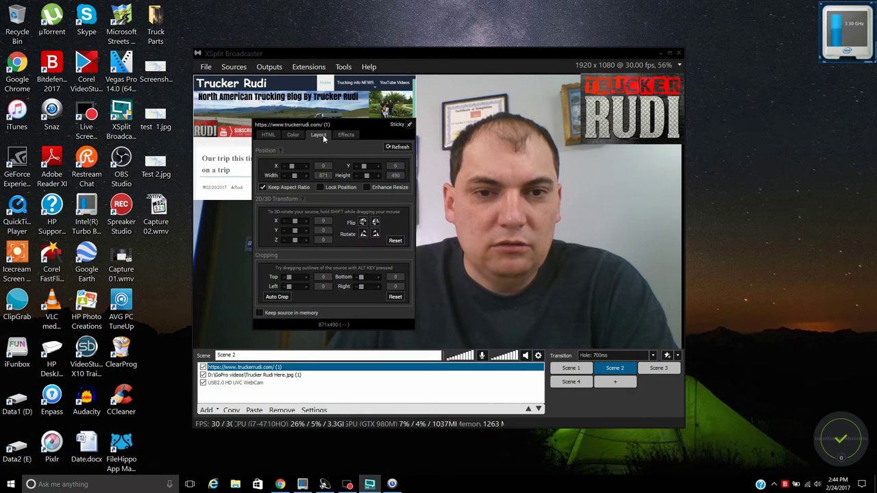
click(264, 102)
right_click(264, 101)
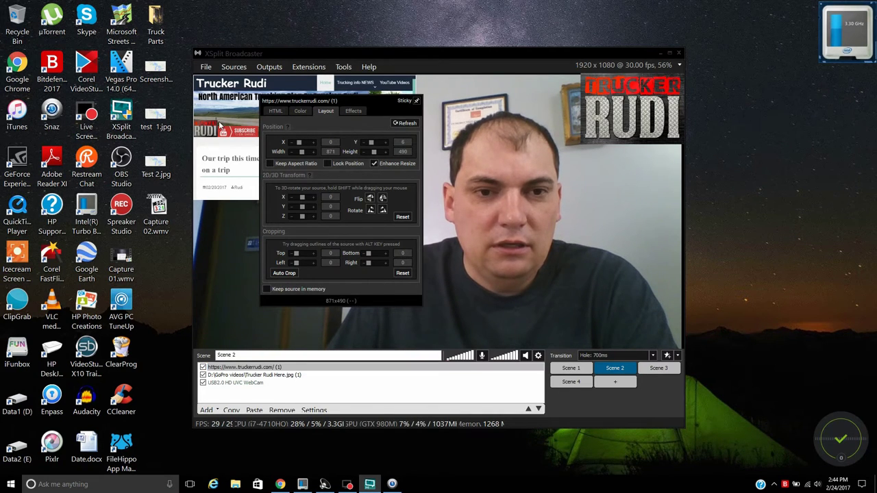
Resize the webpage source freely, making it slightly narrower and extending its lower edge to reveal more of the page
click(425, 146)
mouse_move(417, 146)
mouse_down()
mouse_move(385, 143)
mouse_move(412, 142)
mouse_up()
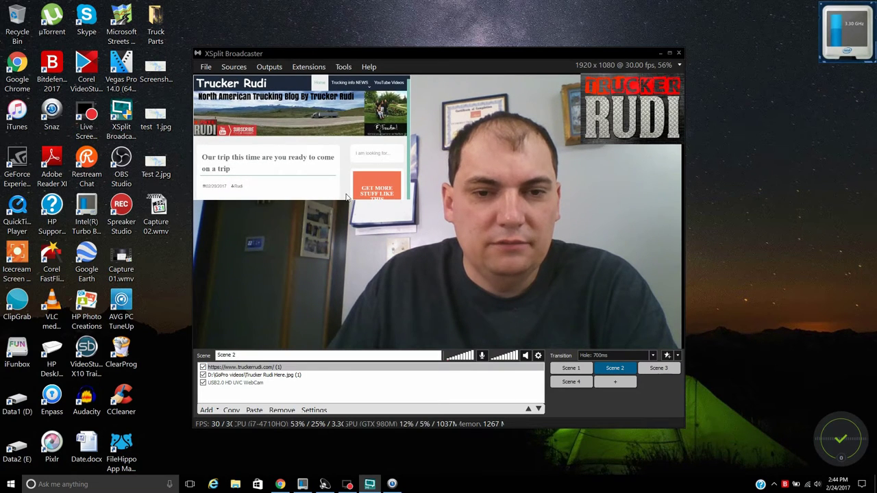
drag(326, 200, 326, 220)
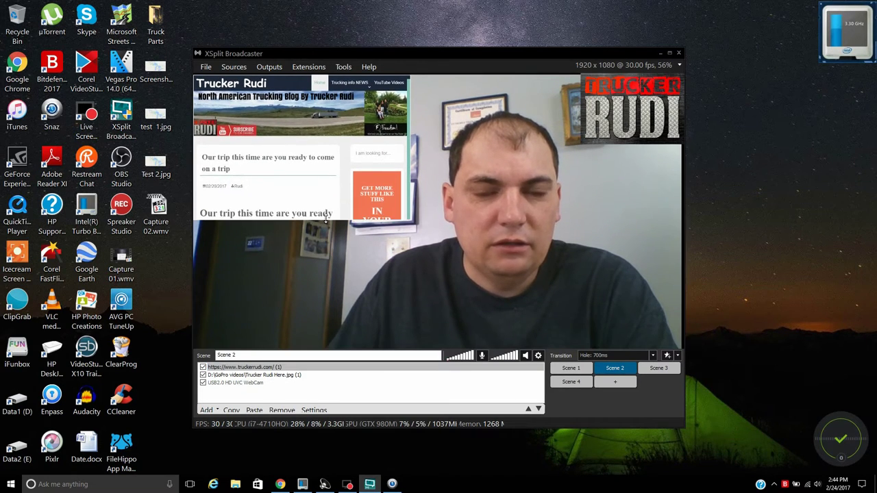
Browse the live site inside the webpage source and bring up the video list on its YouTube Videos page
scroll(313, 187, down, 3)
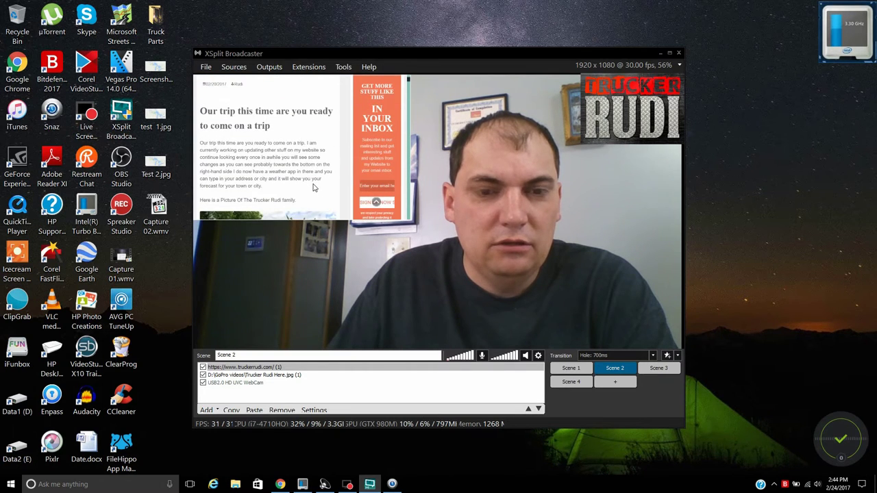
scroll(314, 187, down, 10)
scroll(313, 183, up, 12)
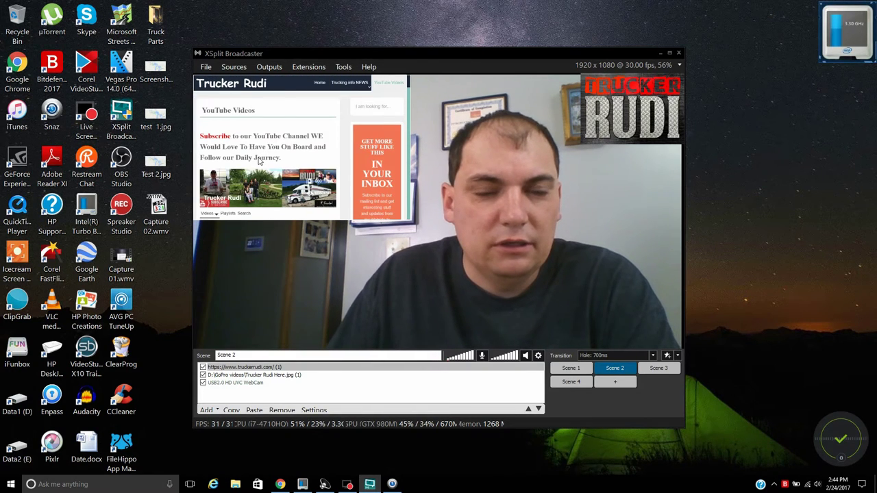
scroll(260, 161, down, 4)
scroll(260, 162, down, 2)
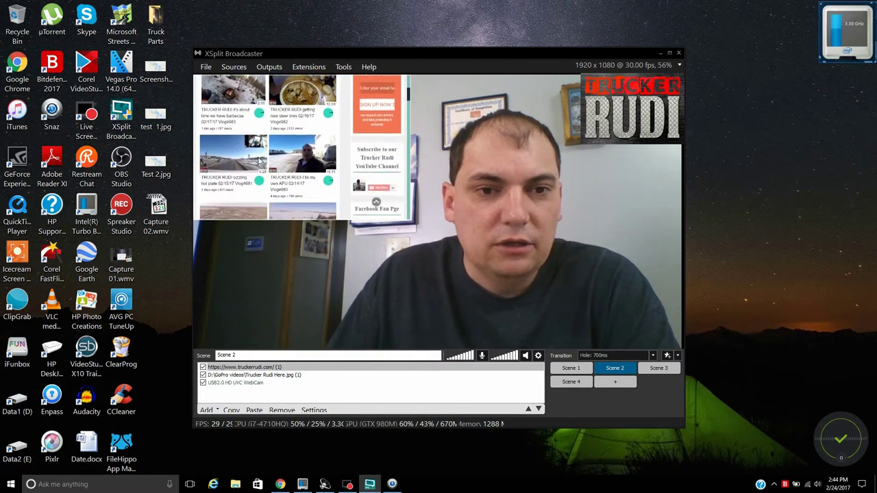
Look through the Plugin Store's sources and view the details of YouTube Live Chat Viewer via HTML5 (BETA)
click(217, 410)
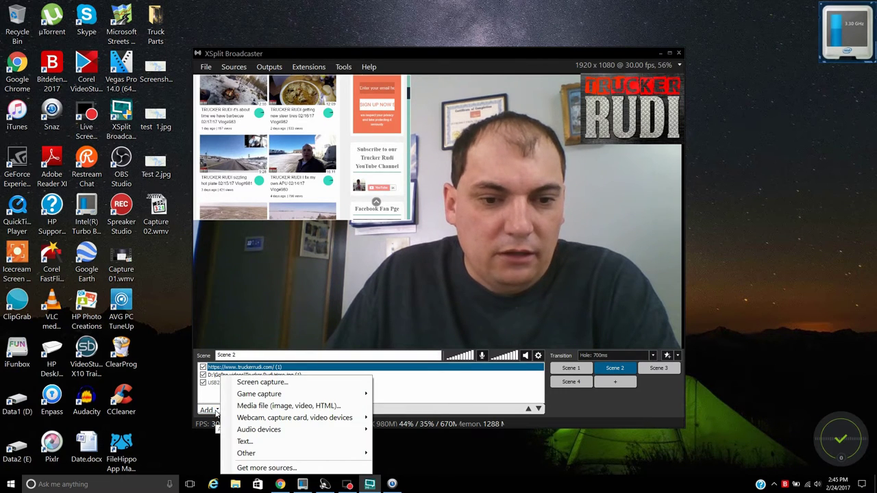
mouse_move(370, 453)
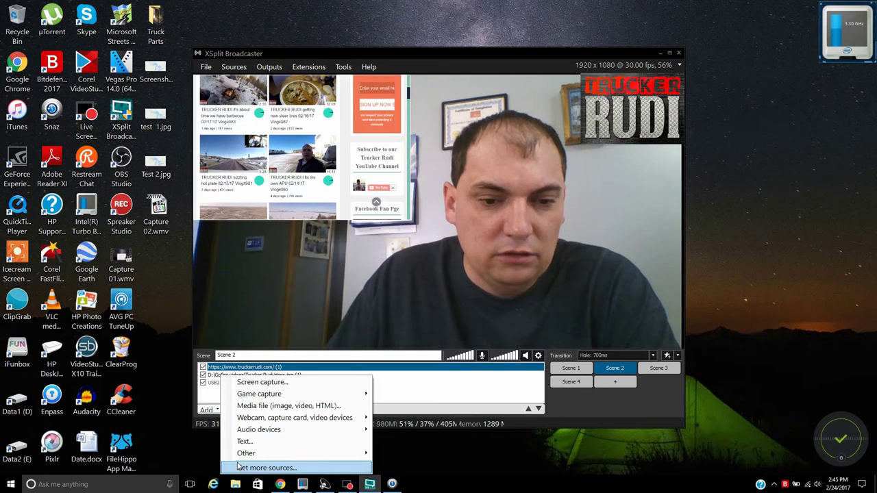
click(274, 468)
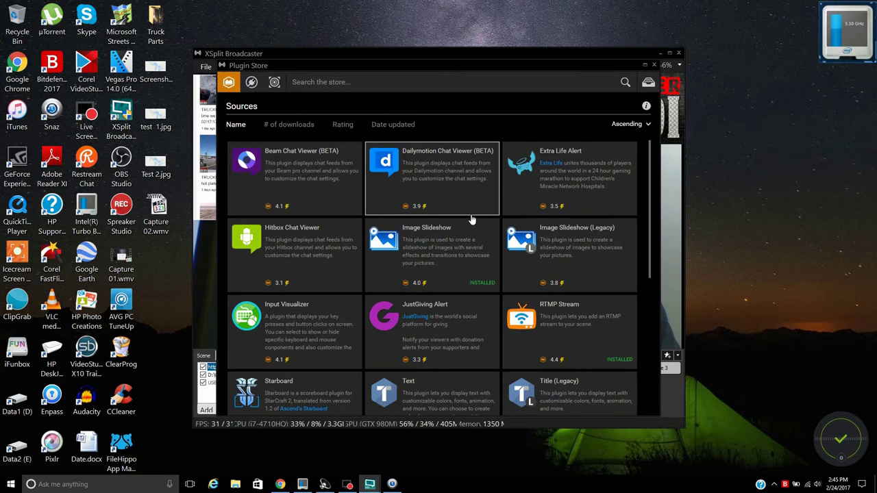
scroll(501, 259, down, 5)
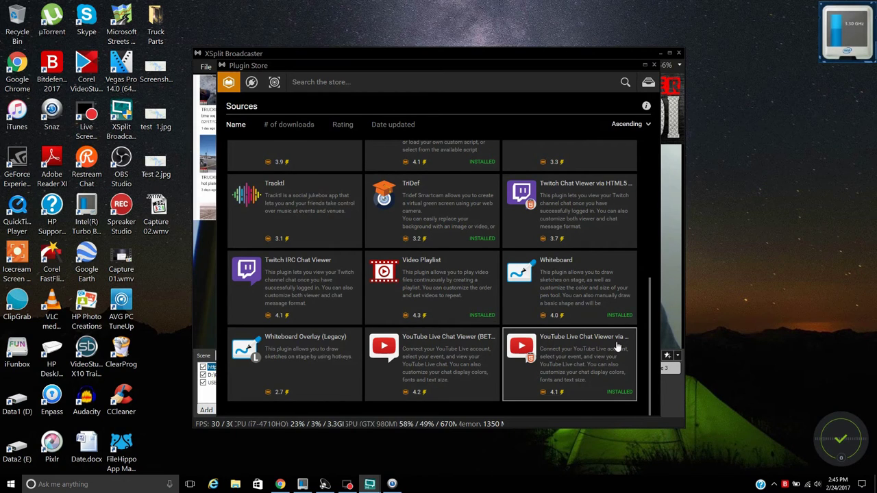
click(564, 356)
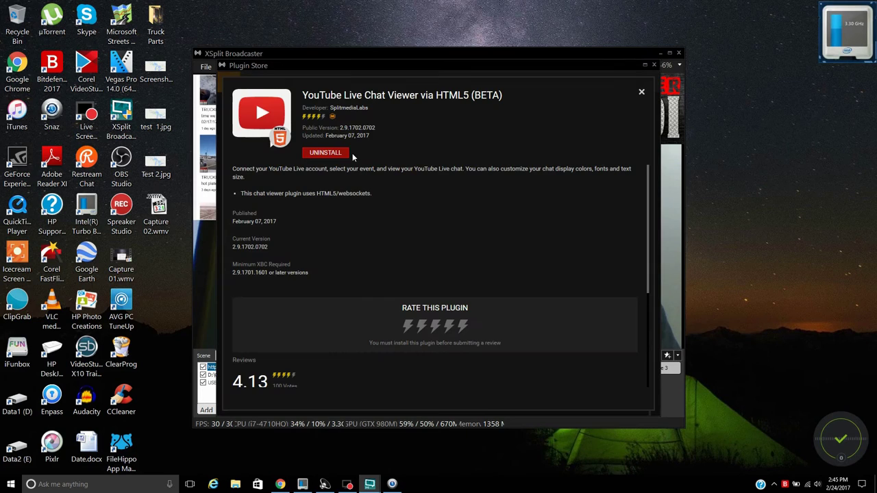
click(642, 93)
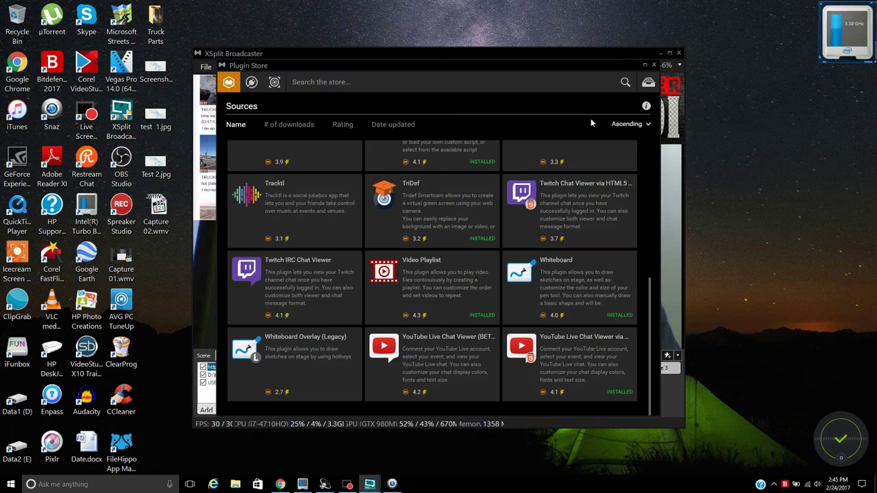
click(654, 65)
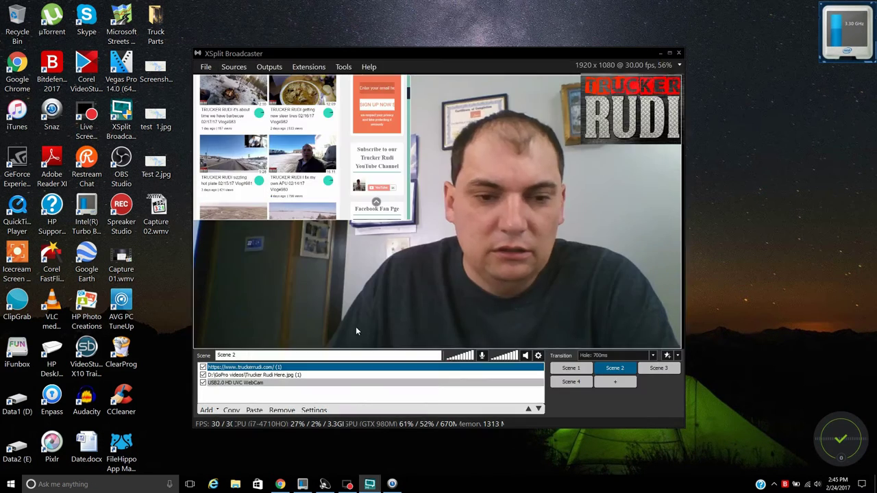
Add a YouTube Live Chat Viewer via HTML5 (BETA) source, place it in the canvas's lower-left corner and narrow it to about 667 x 540
click(208, 409)
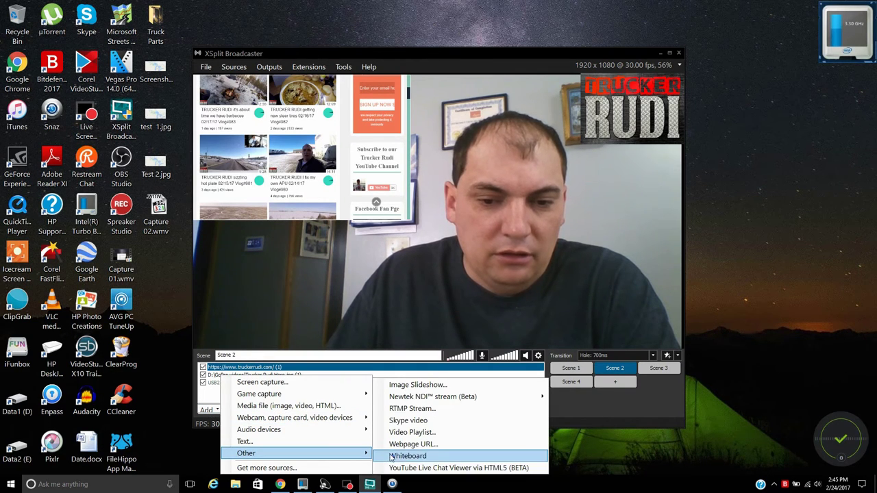
click(411, 468)
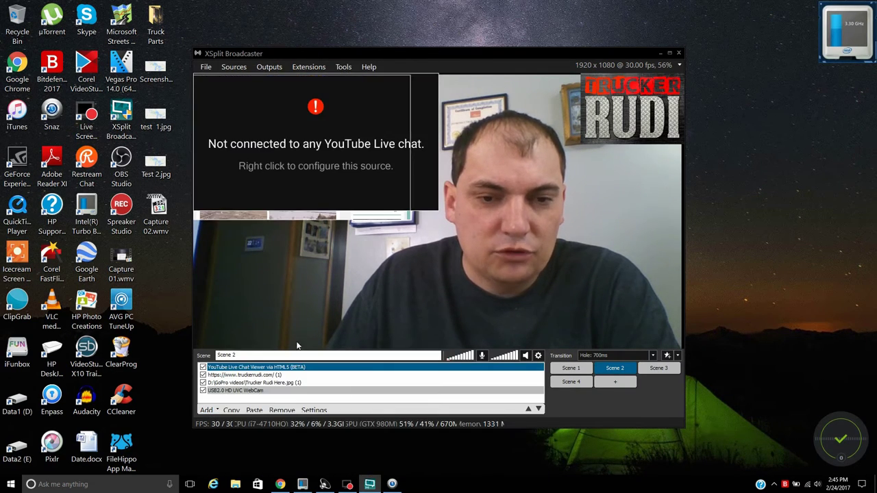
drag(314, 125, 317, 257)
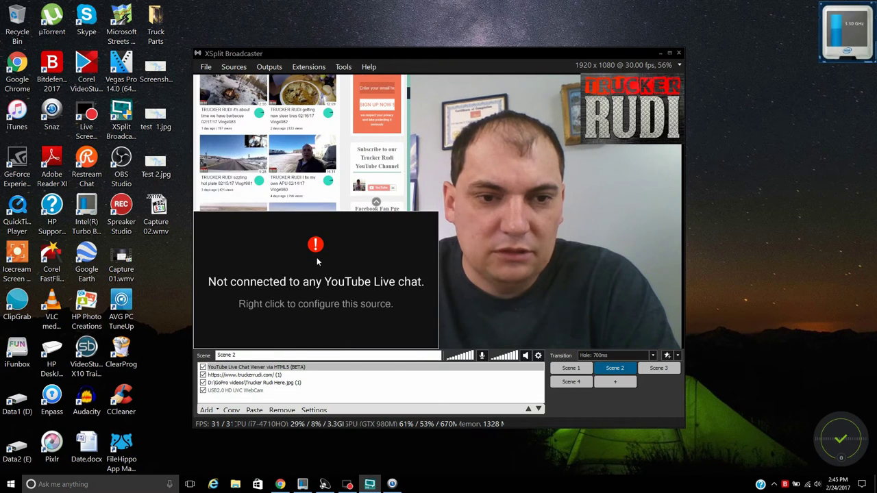
drag(437, 283, 363, 293)
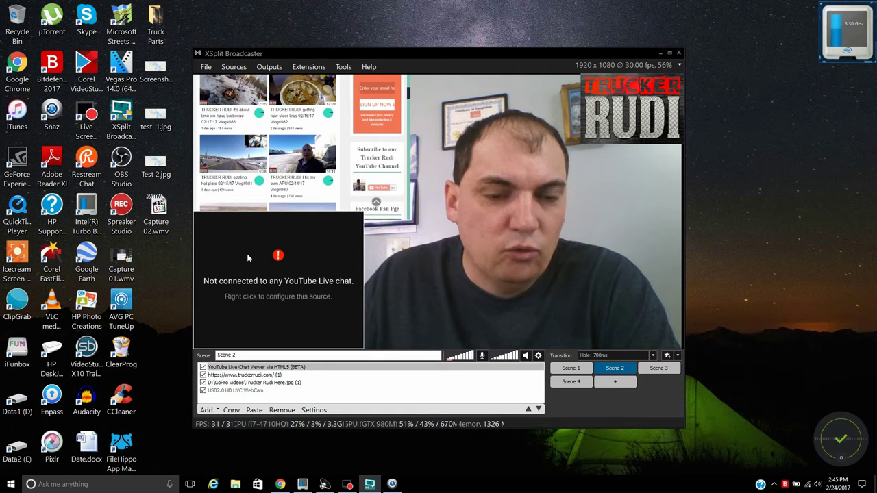
Inspect the chat viewer source's YouTube Chat settings, including the account and the selectable live chat events
right_click(248, 257)
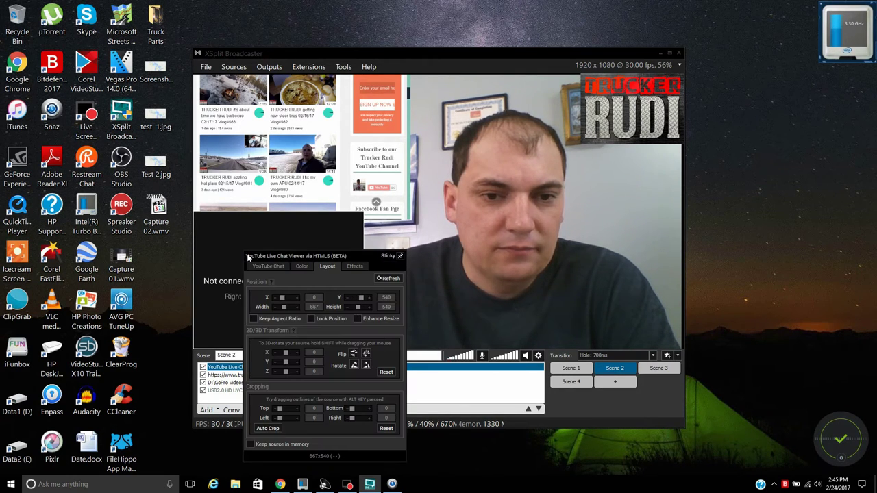
click(265, 266)
click(300, 302)
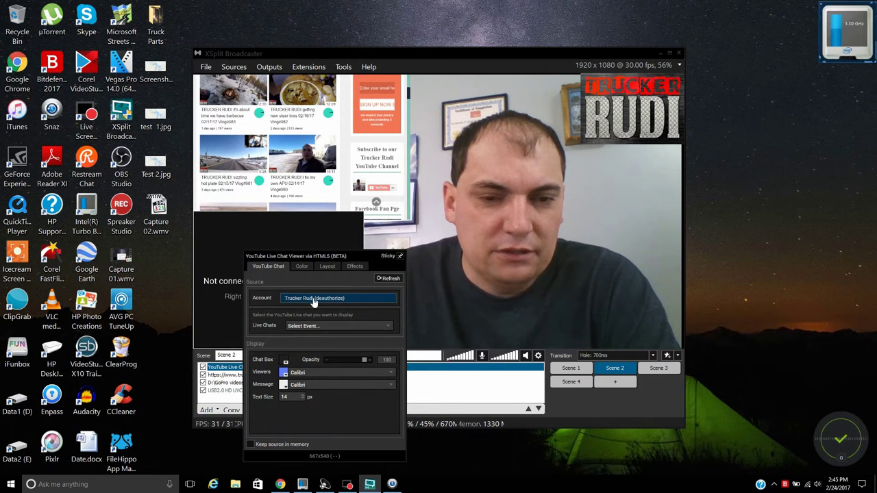
click(317, 326)
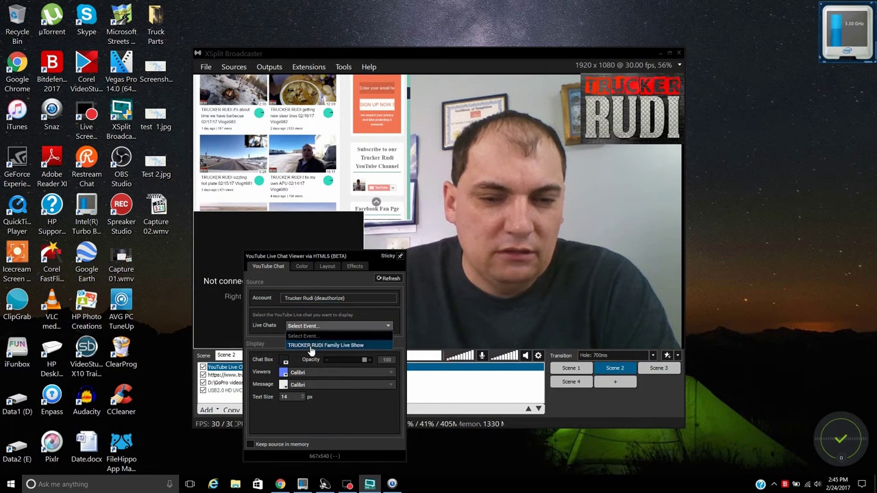
click(236, 320)
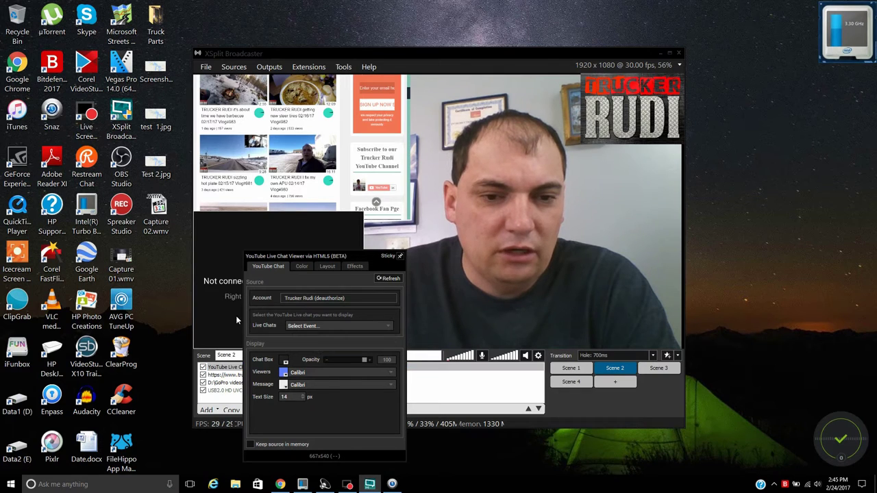
click(224, 282)
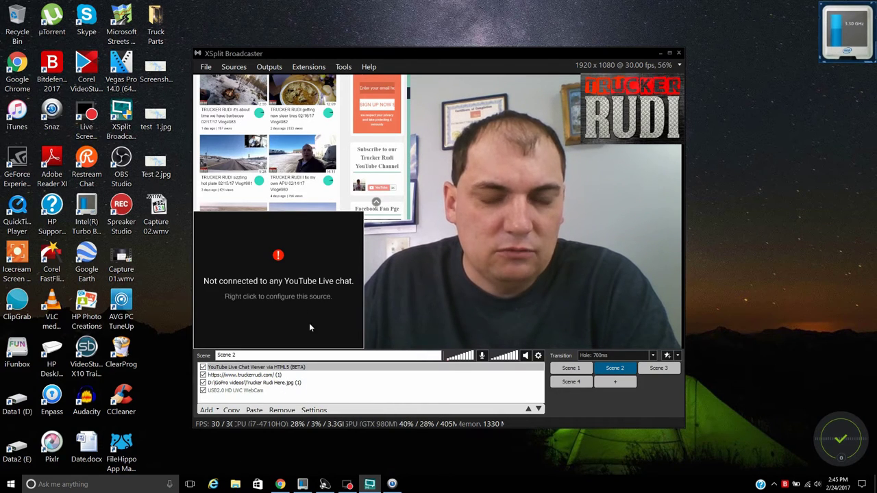
View the details of the Image Slideshow plugin in the Plugin Store
click(214, 410)
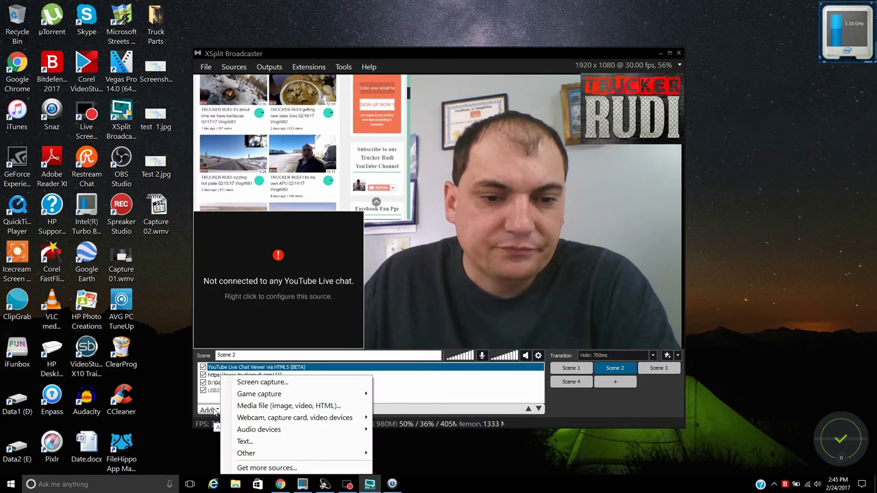
click(335, 469)
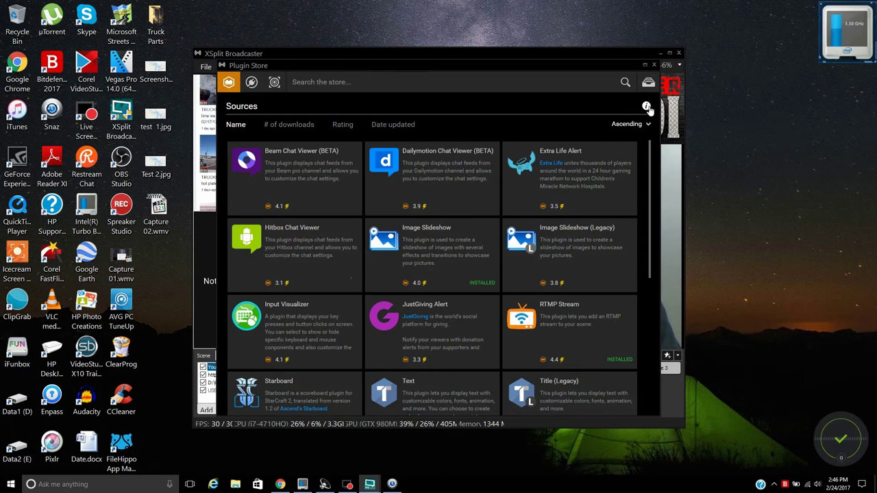
click(431, 233)
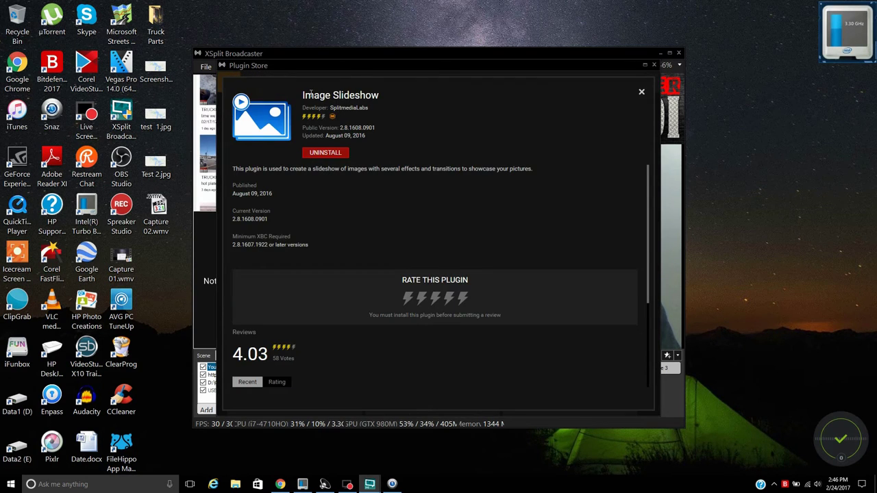
click(655, 65)
Browse the photos and videos in the Gopro 4\23 folder on Data1 (D:) as possible media file sources, without adding any
click(208, 409)
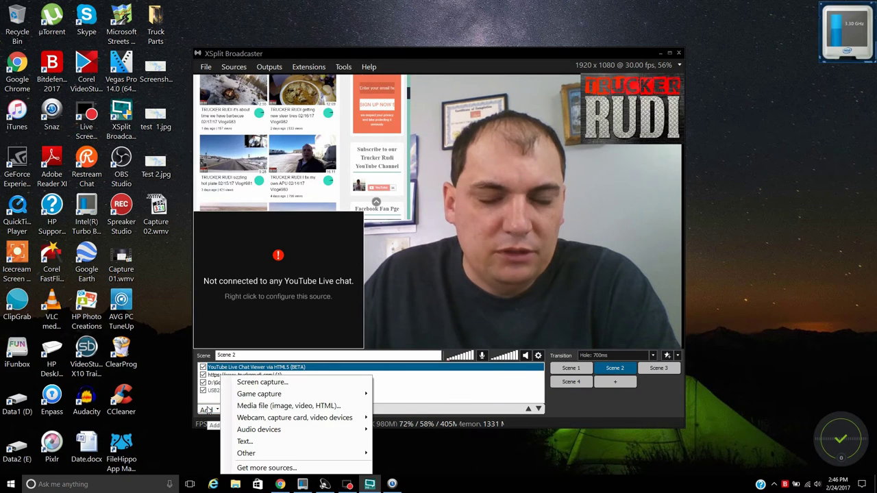
click(281, 407)
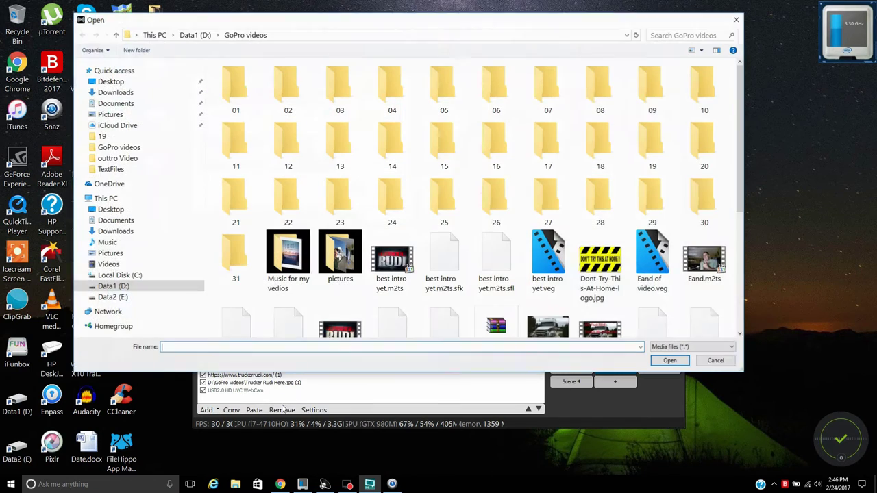
click(112, 286)
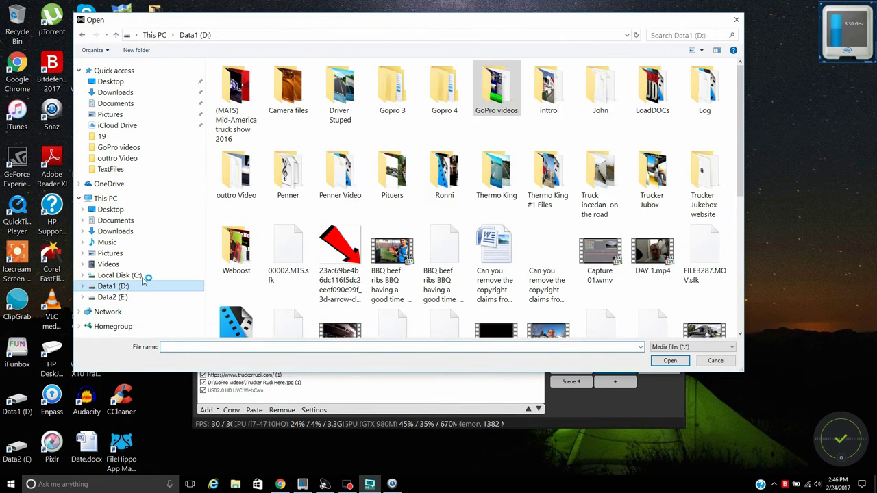
double_click(444, 90)
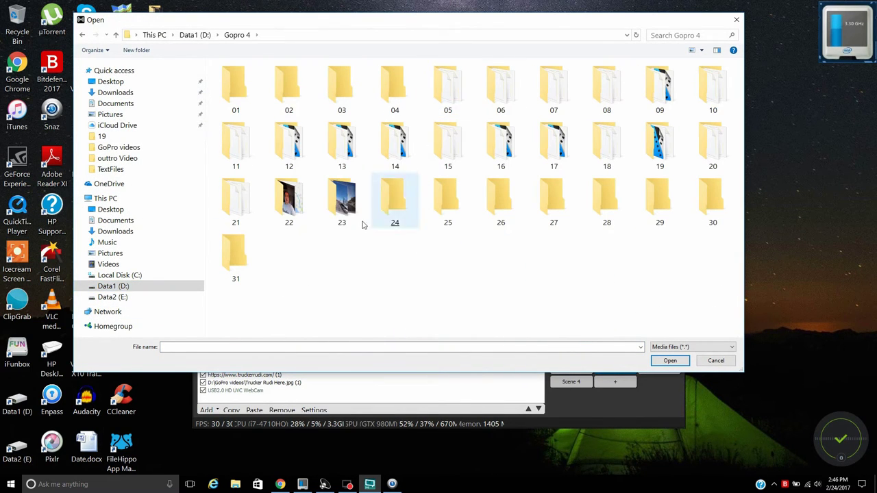
click(347, 201)
double_click(347, 201)
click(349, 198)
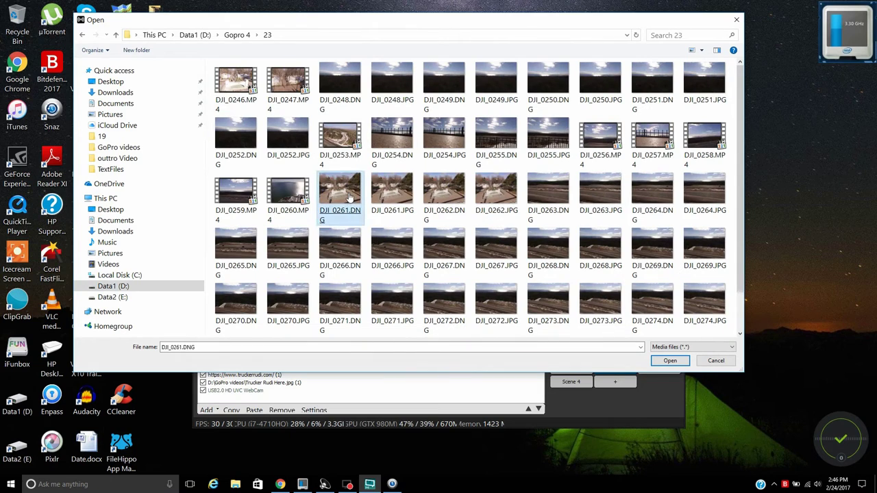
click(346, 247)
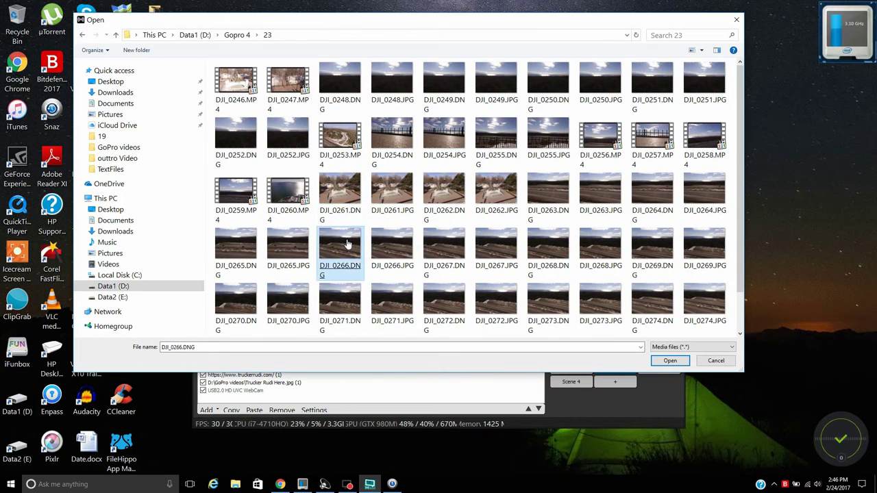
click(340, 302)
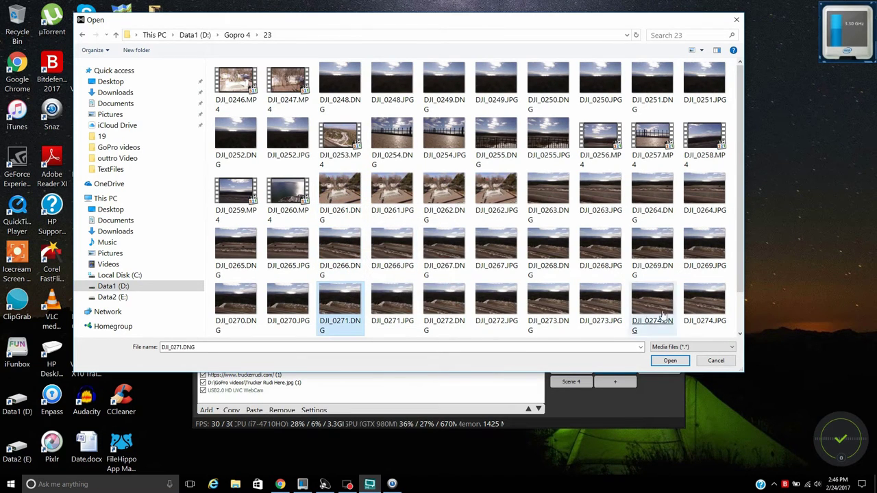
scroll(654, 257, down, 1)
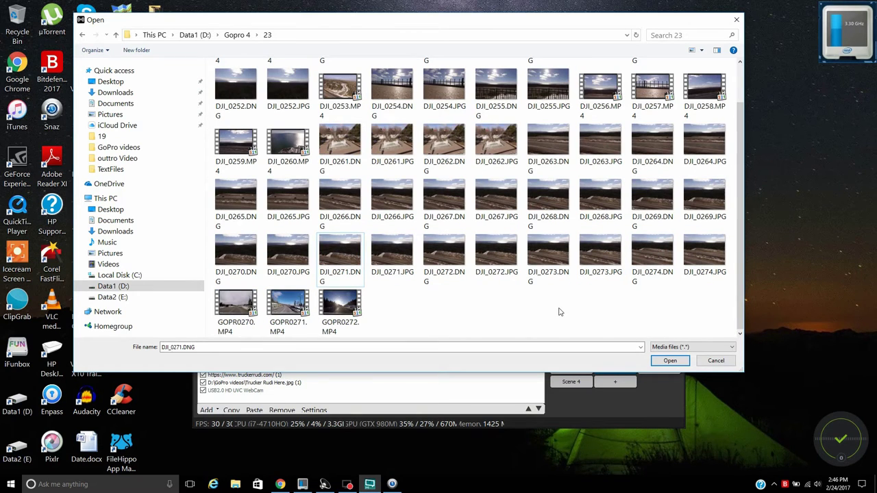
key(alt+Up)
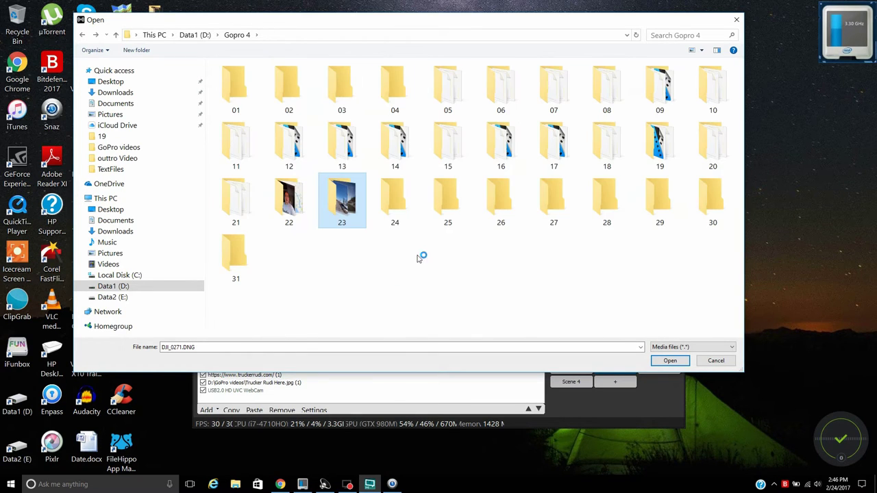
double_click(342, 207)
click(342, 207)
scroll(473, 257, down, 1)
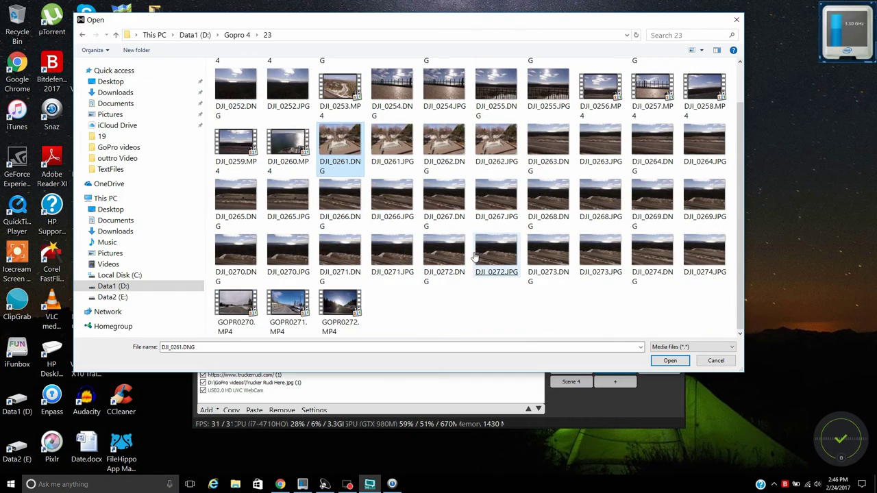
click(714, 361)
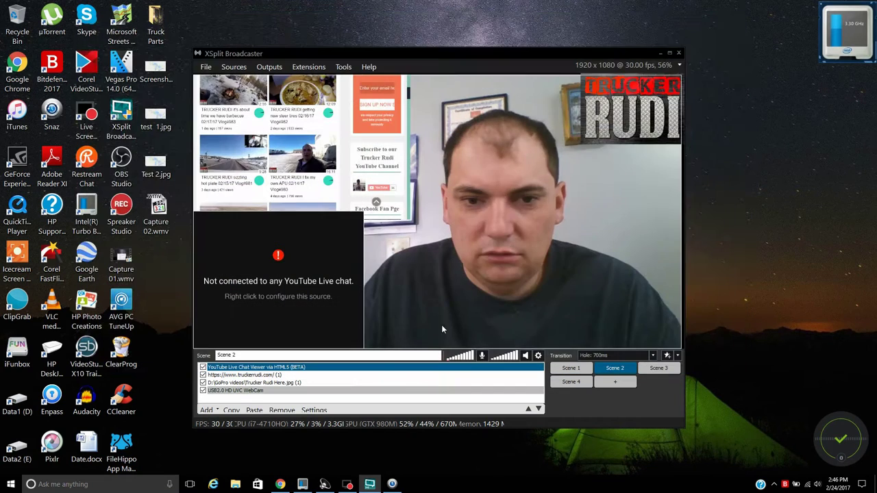
Add an Image Slideshow source with all photos from Gopro 4\23 on Data1 (D:), then shrink it and place it directly below the logo
click(206, 410)
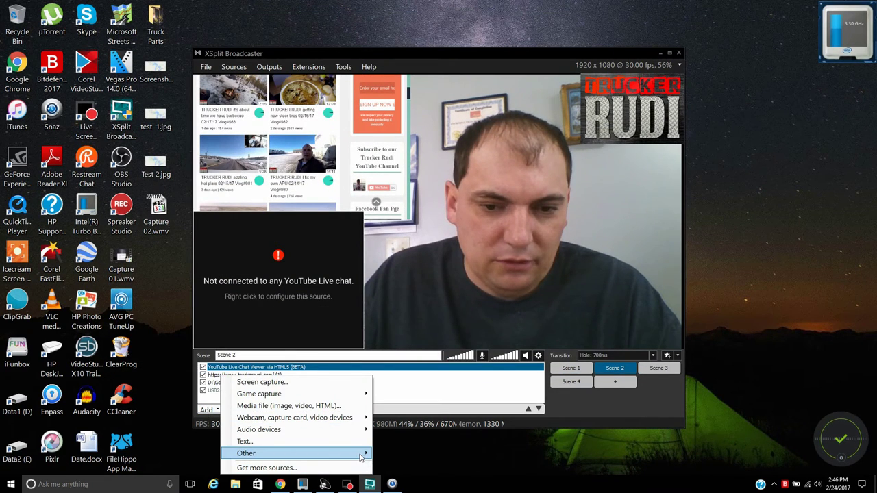
mouse_move(362, 457)
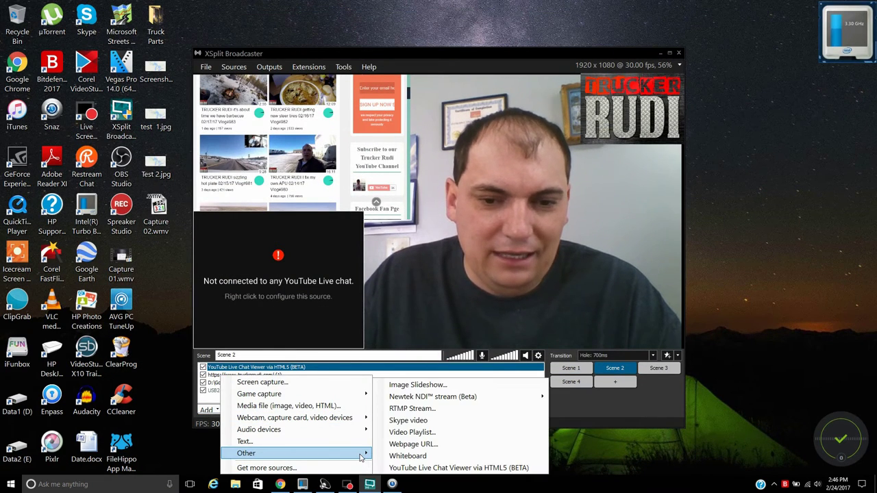
click(405, 386)
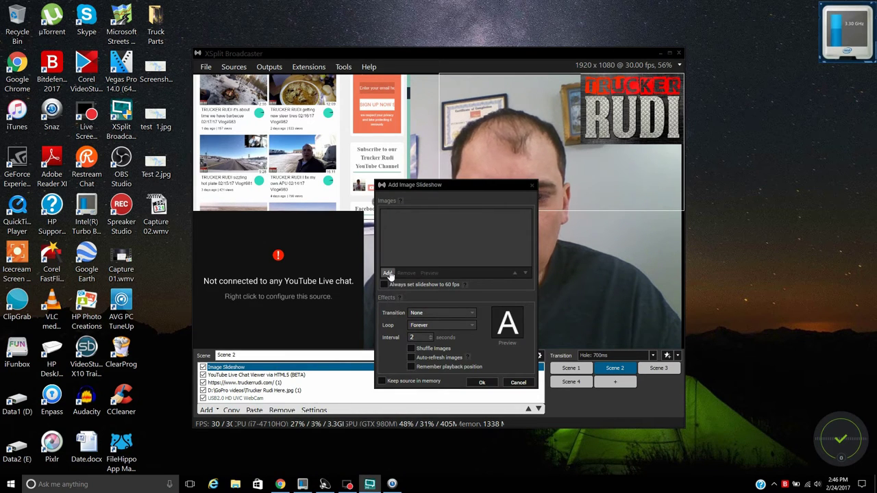
click(388, 274)
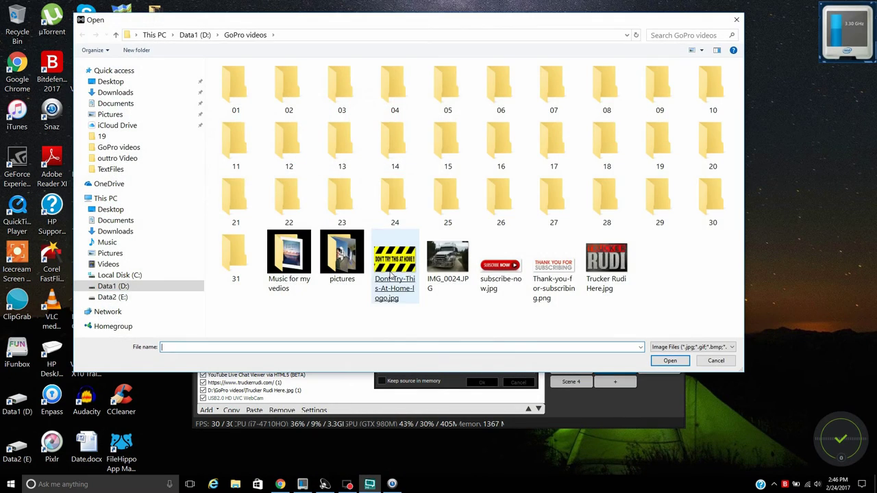
click(117, 286)
double_click(449, 88)
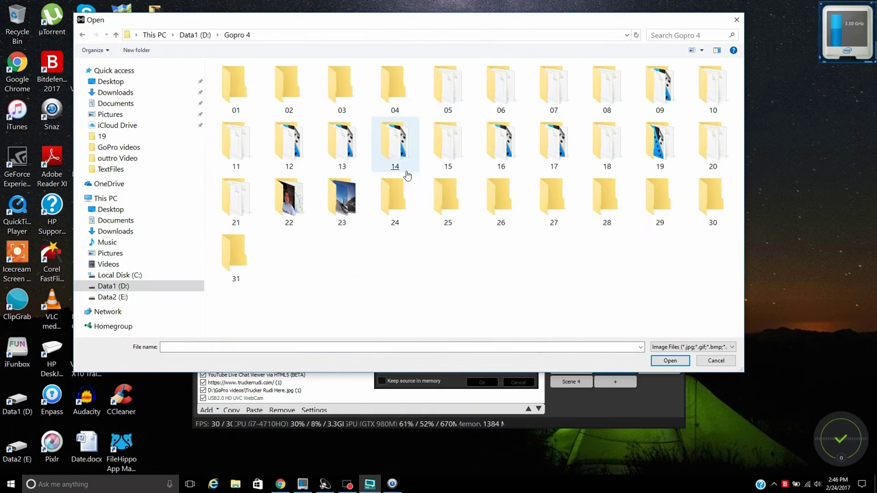
double_click(342, 220)
key(ctrl+a)
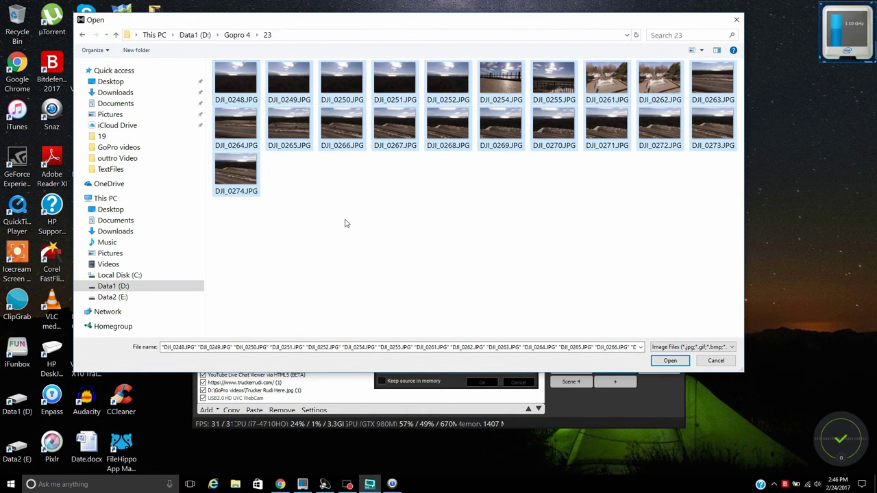
click(662, 363)
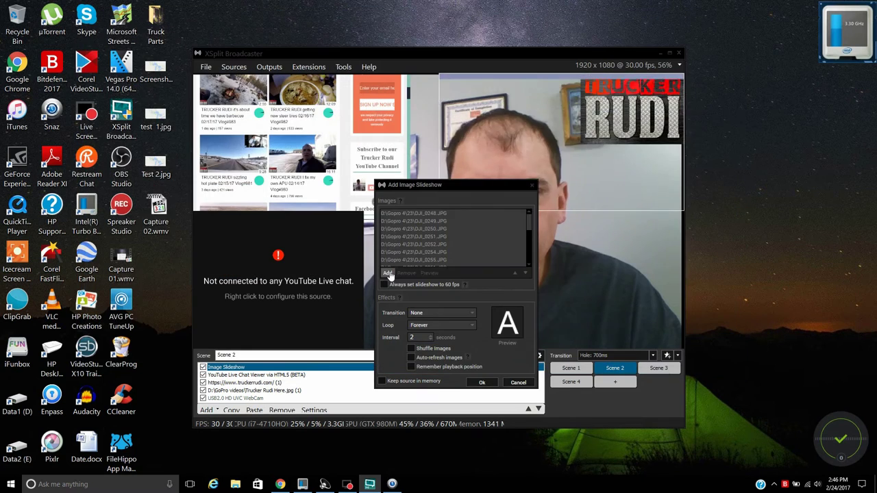
click(483, 383)
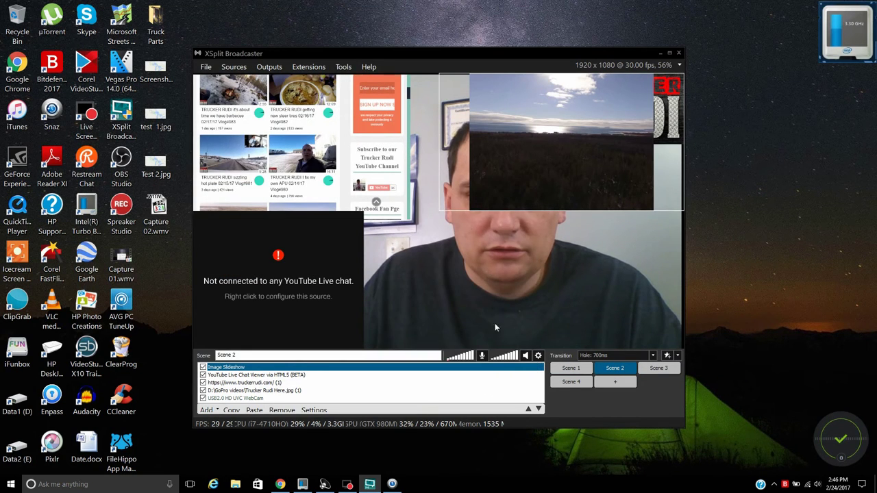
drag(520, 142, 547, 211)
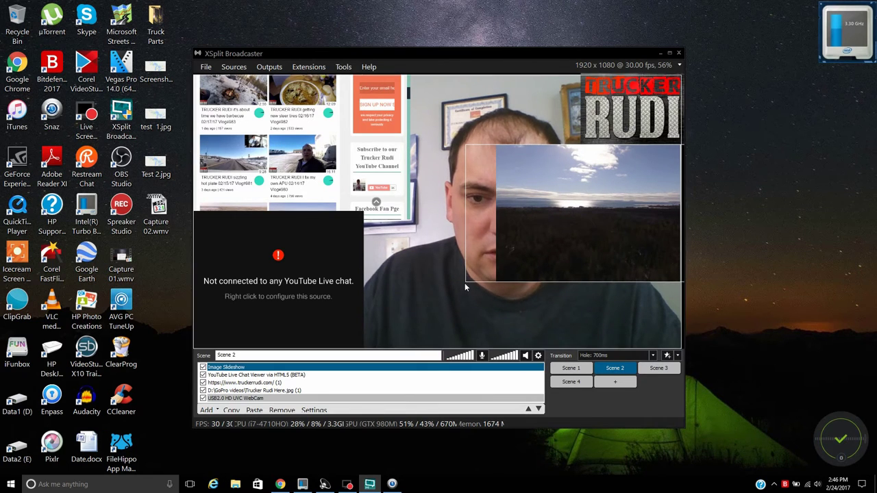
drag(471, 278, 582, 220)
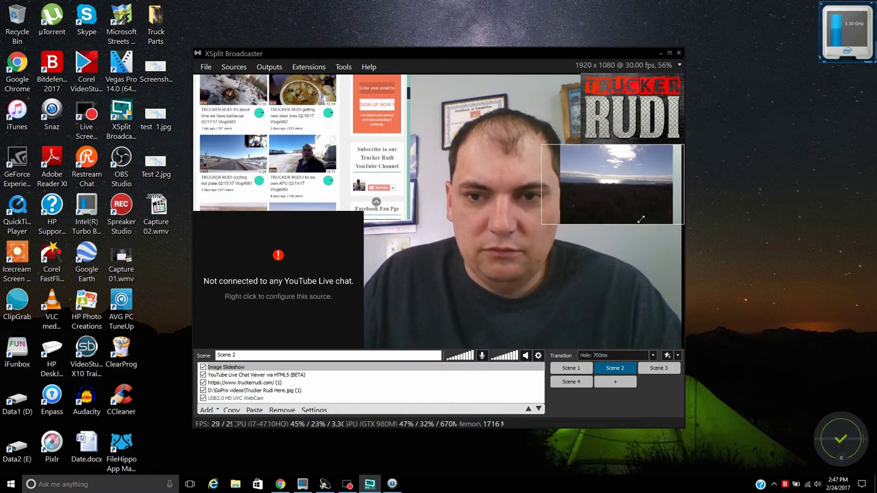
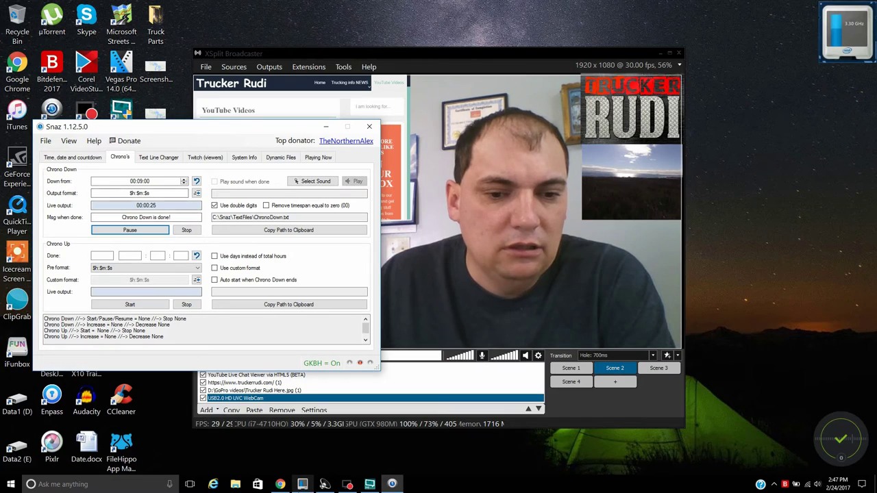
Switch to Chrome and look through the Snaz stream tool page, including its Download Snaz link, then return to the Snaz window
click(280, 485)
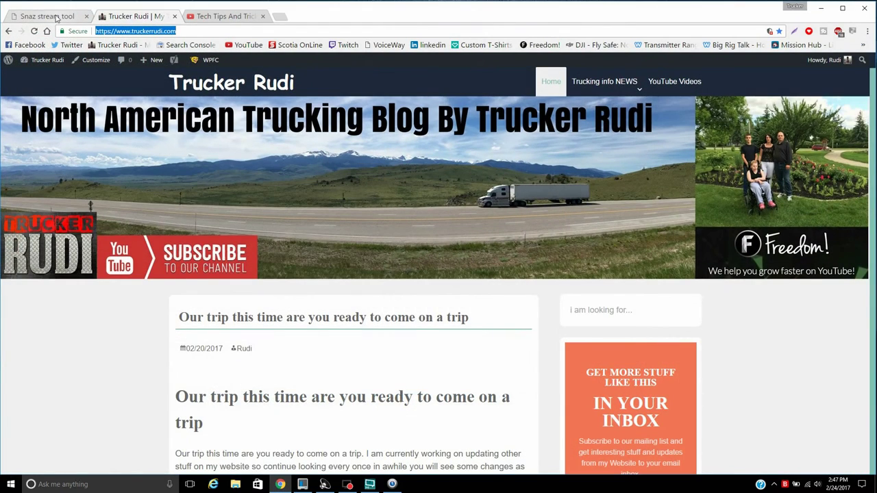
click(56, 19)
scroll(171, 288, down, 3)
scroll(171, 288, down, 1)
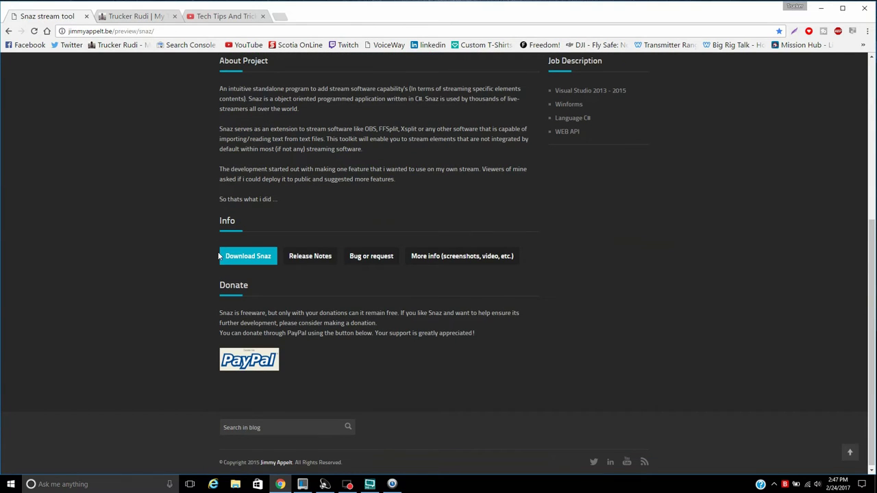
click(246, 256)
scroll(634, 300, up, 1)
scroll(635, 300, up, 3)
click(828, 11)
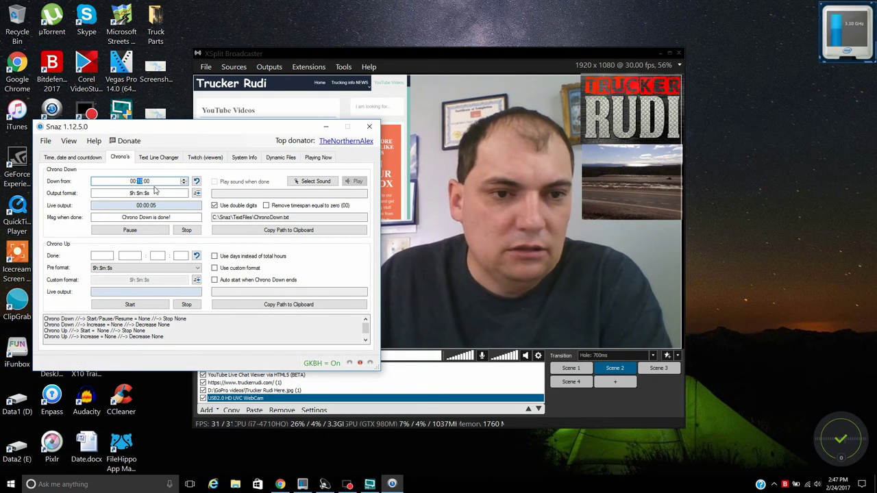
Copy the Chrono Down text file's path in Snaz, highlight the path for reading, and minimize Snaz
click(275, 231)
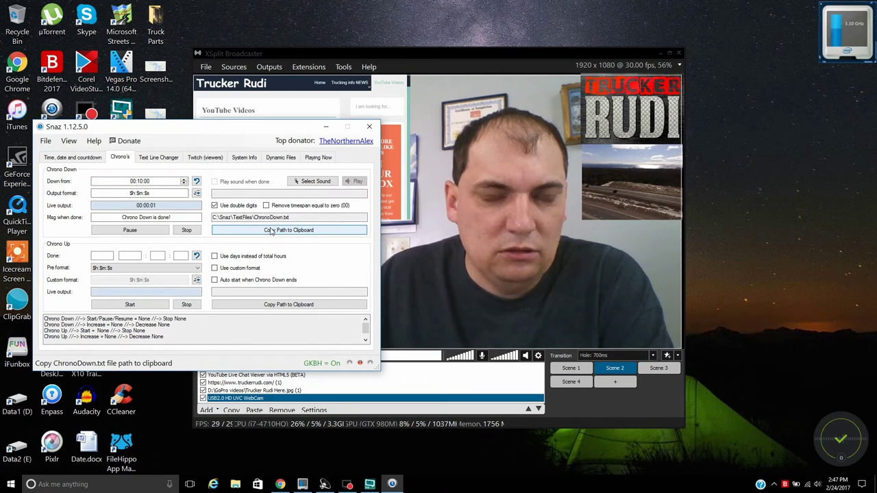
drag(290, 217, 238, 219)
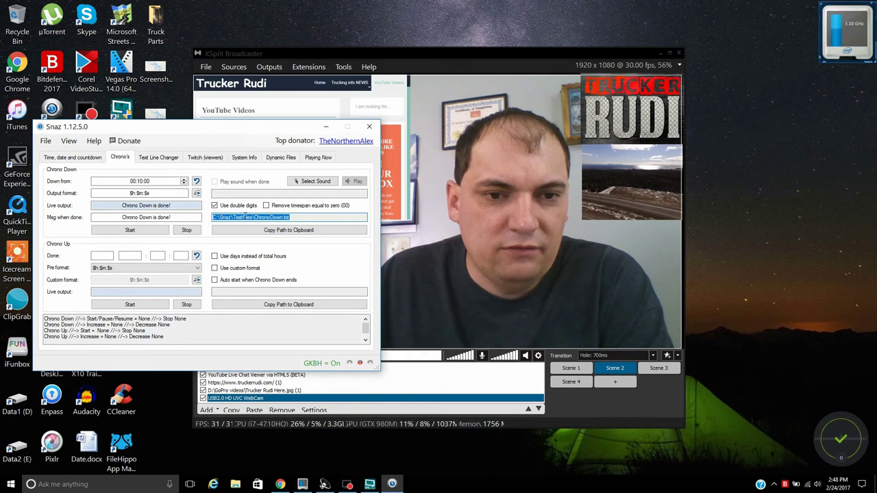
click(243, 218)
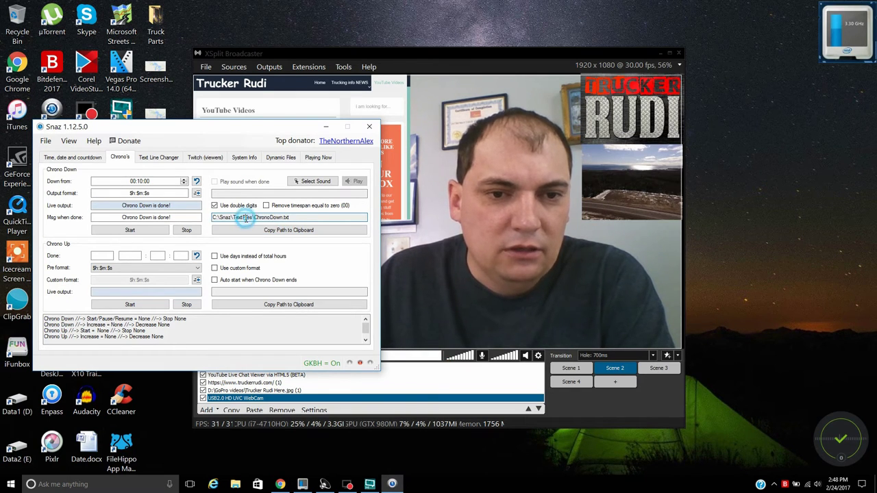
click(325, 127)
Add a text source to Scene 2 that uses a custom script with the Load Text from Local File template
click(211, 412)
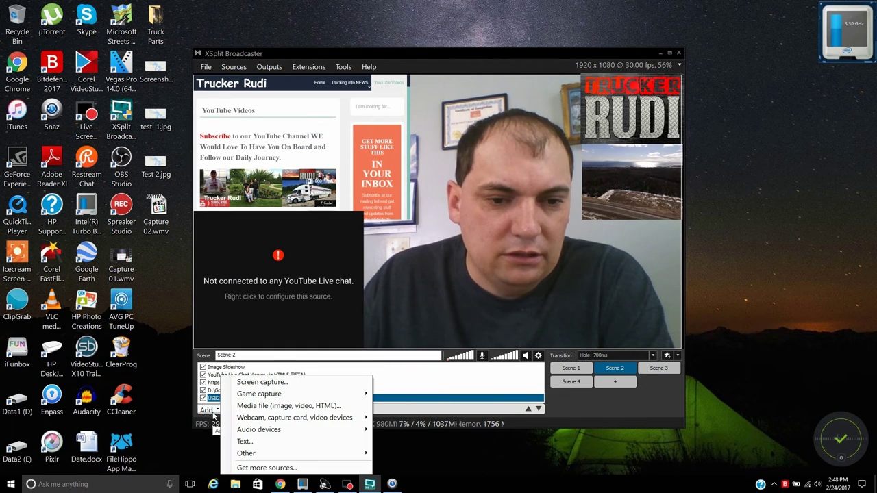
click(304, 443)
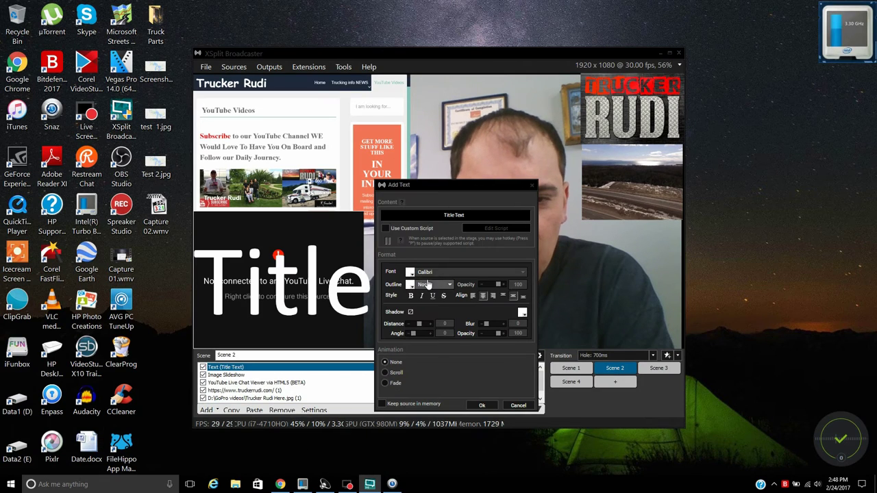
click(385, 229)
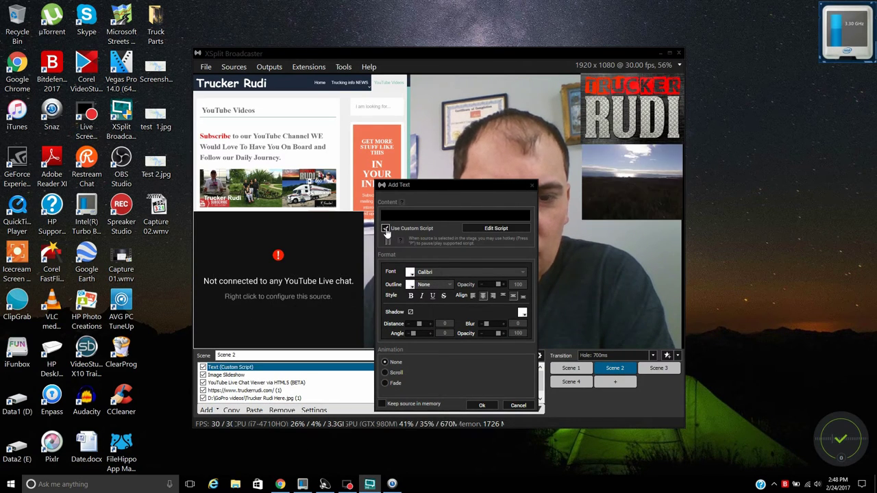
click(488, 229)
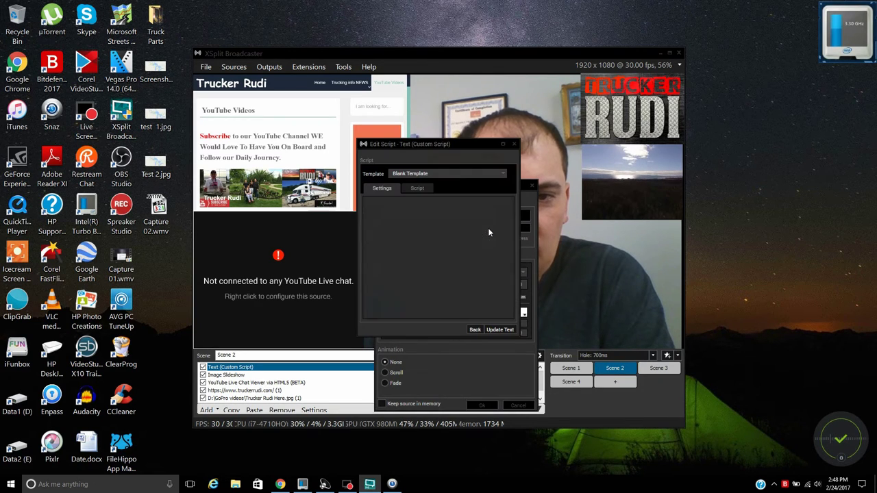
click(444, 175)
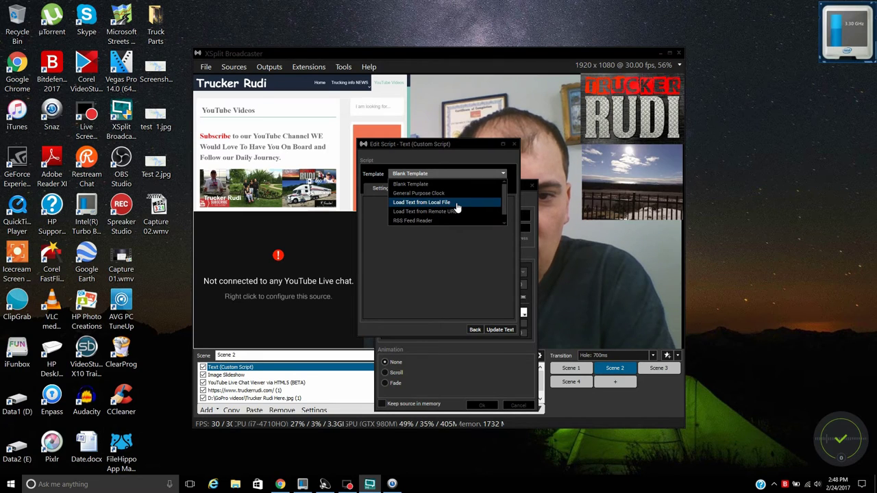
click(456, 203)
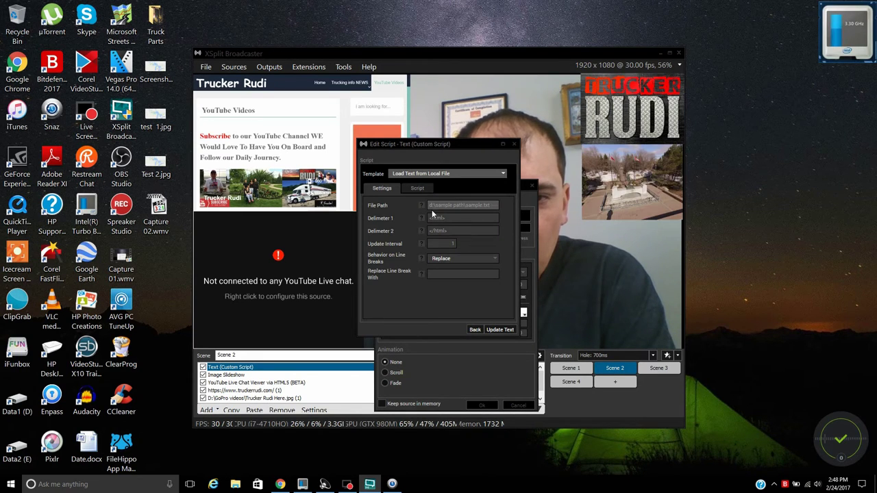
Set the script's file path to C:\Snaz\TextFiles\ChronoDown.txt, update the text and confirm the new text source
mouse_move(496, 211)
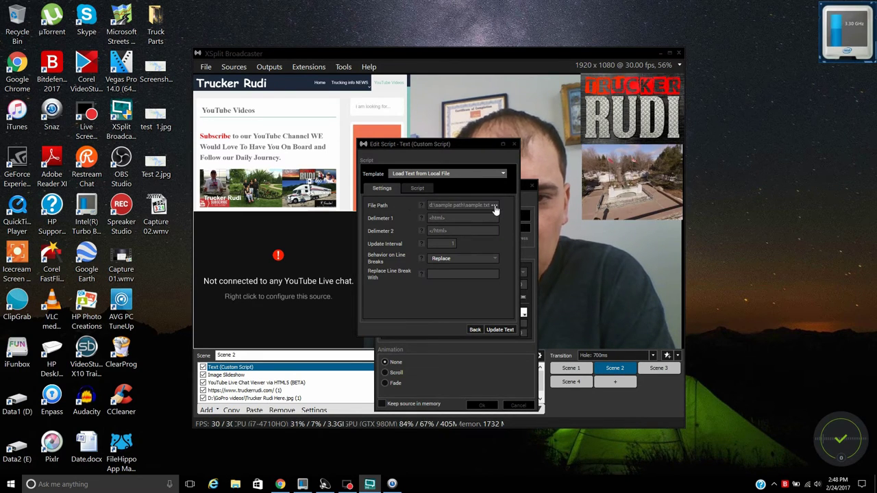
click(496, 208)
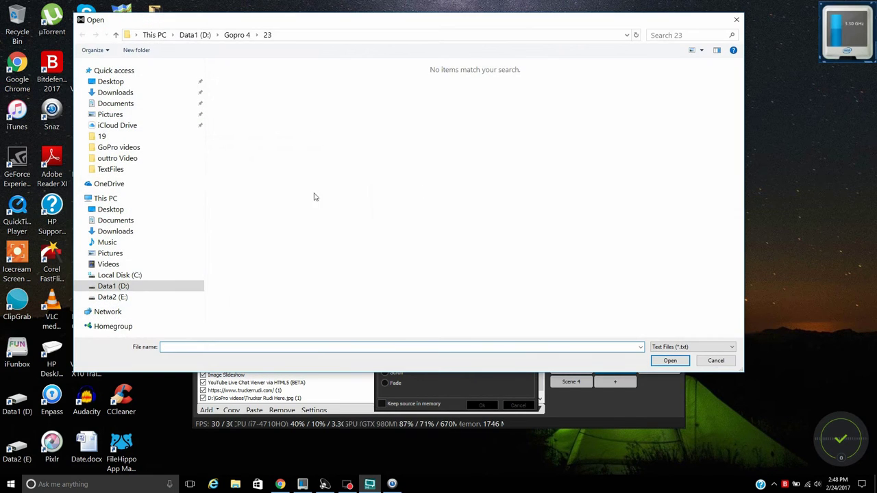
click(118, 275)
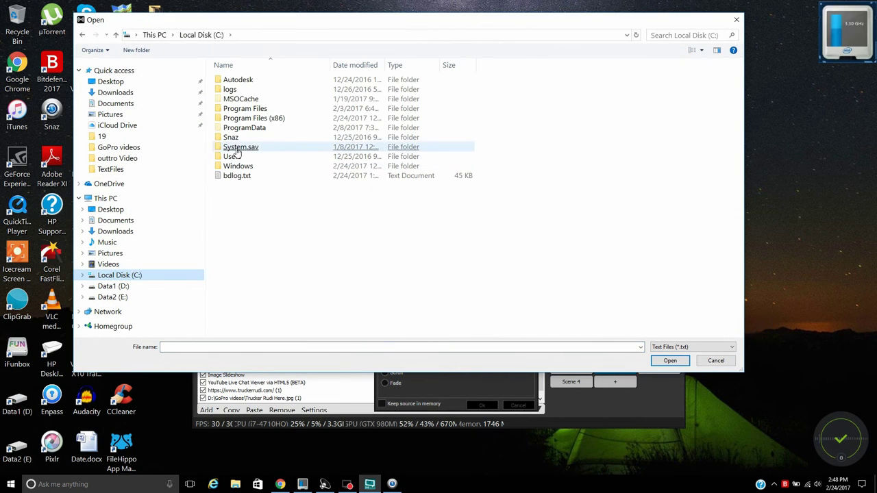
click(239, 140)
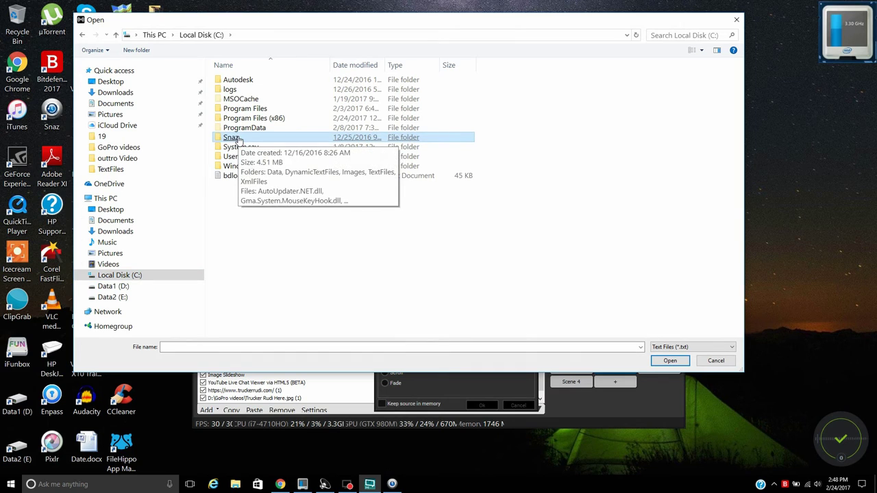
double_click(239, 139)
click(235, 109)
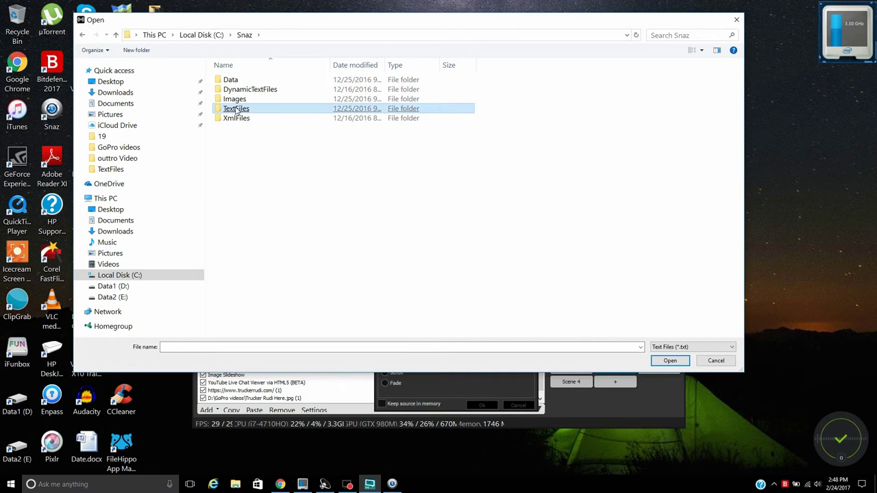
double_click(235, 108)
click(235, 108)
click(249, 80)
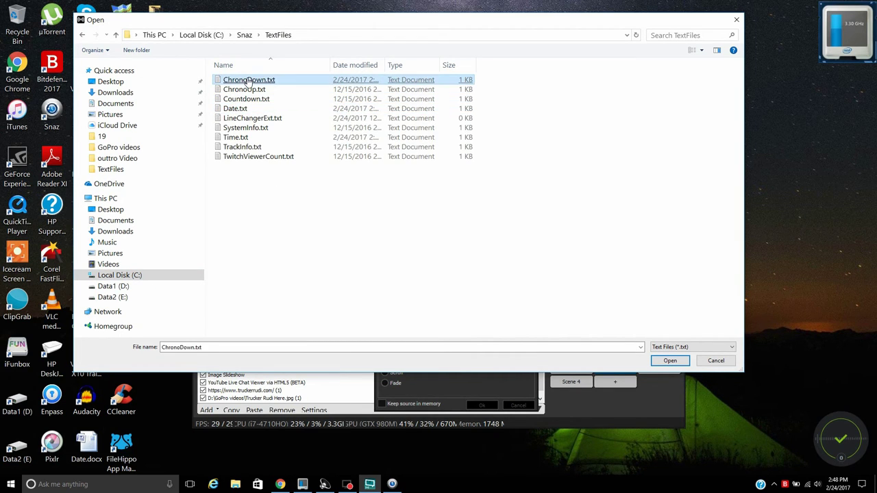
double_click(249, 80)
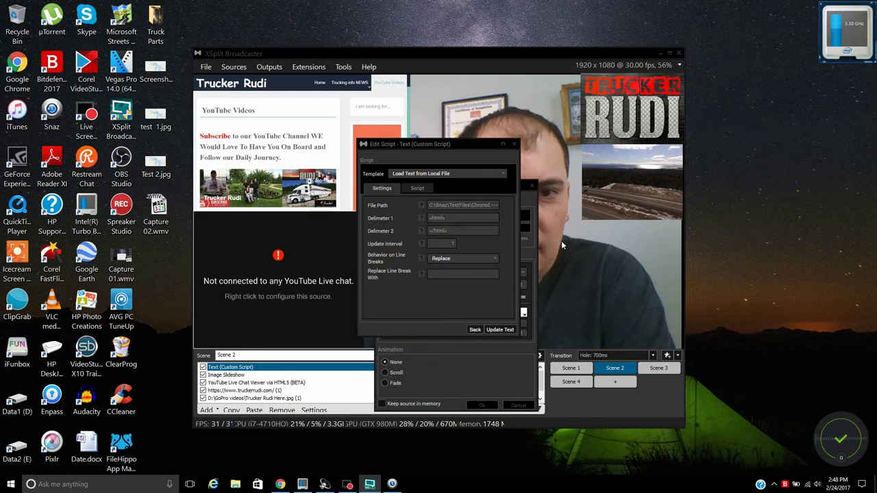
click(500, 330)
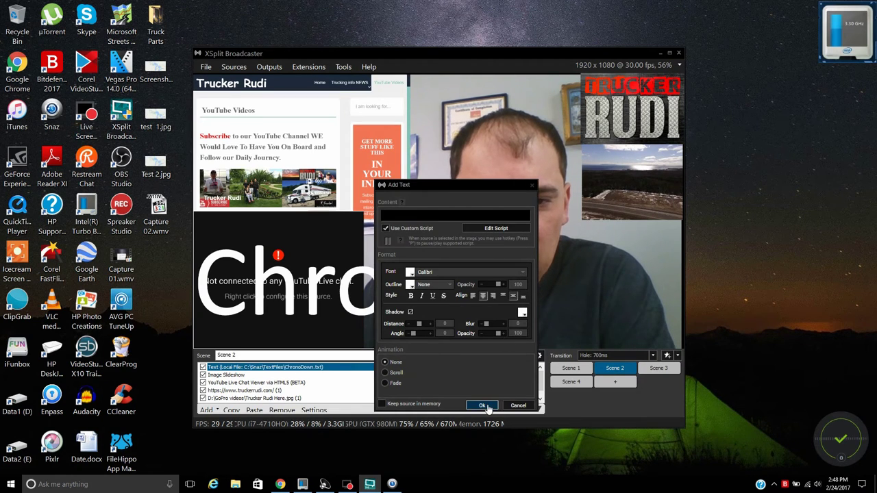
click(483, 405)
Move the countdown text beside the chat viewer, reduce it to about 1067 x 229 along the canvas's lower edge, and open its layout settings
drag(335, 240, 536, 248)
drag(393, 212, 391, 296)
right_click(458, 312)
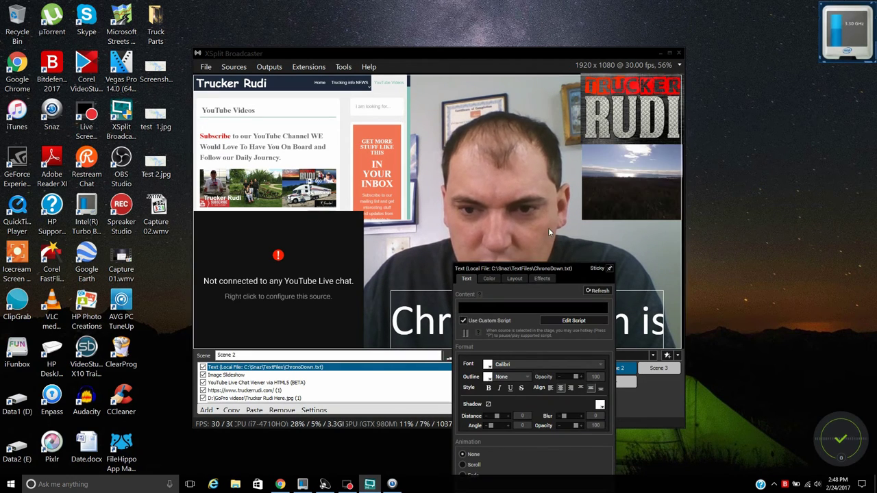
right_click(481, 282)
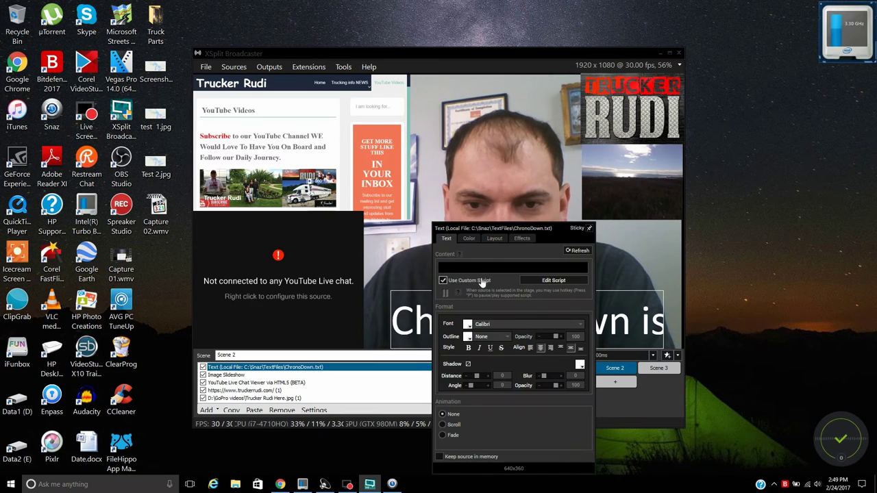
click(495, 240)
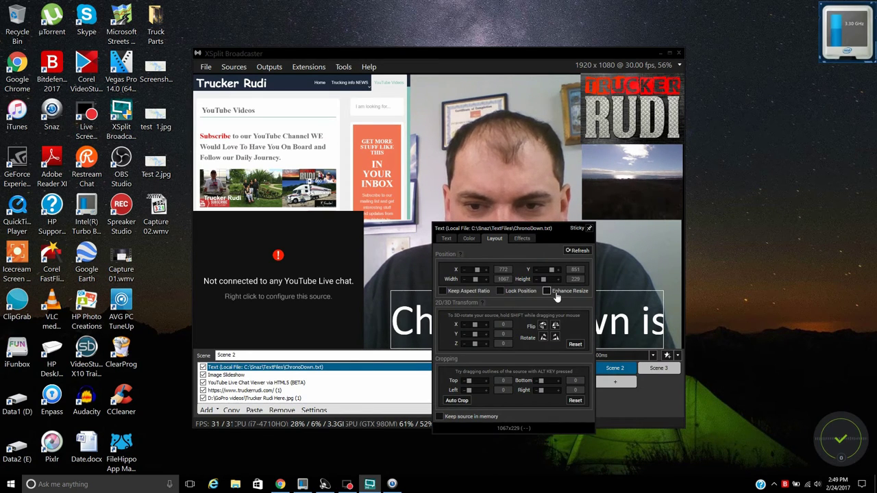
Switch to Snaz and start the Chrono Down timer from 00:10:00
click(395, 484)
click(155, 234)
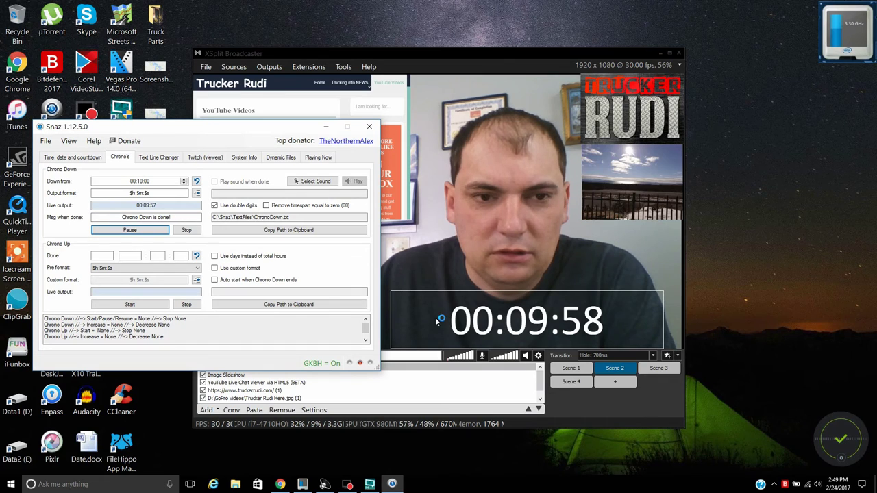
Stop and restart the Chrono Down timer, and minimize Snaz to preview the running countdown in Scene 2
click(185, 230)
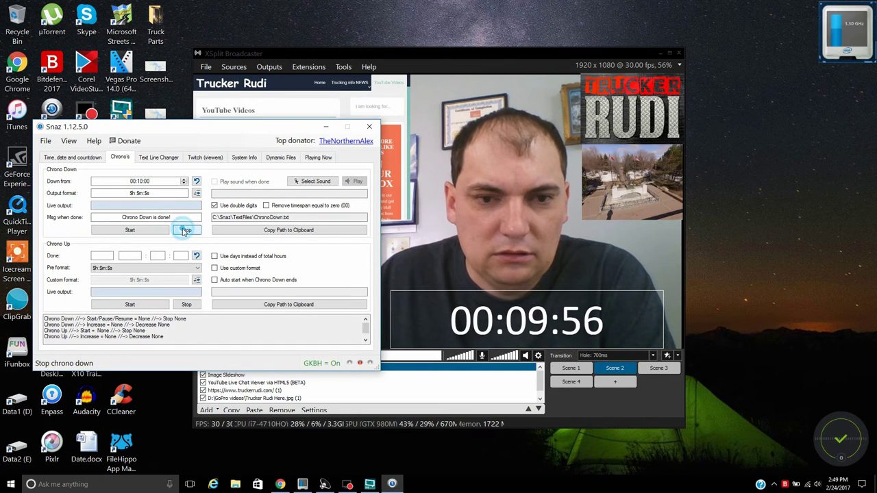
click(478, 223)
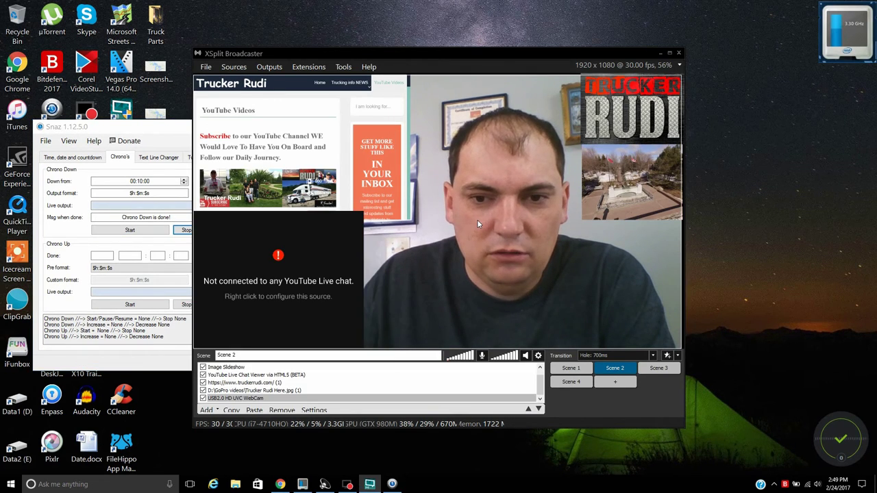
click(130, 230)
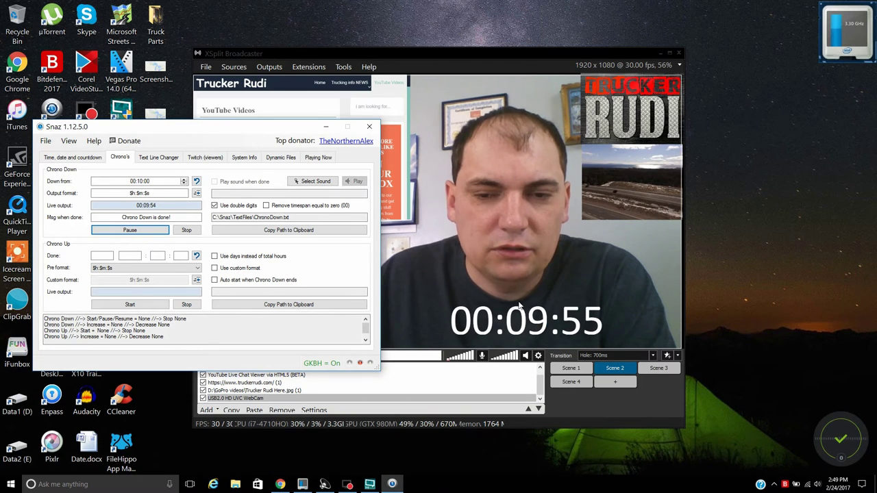
click(326, 126)
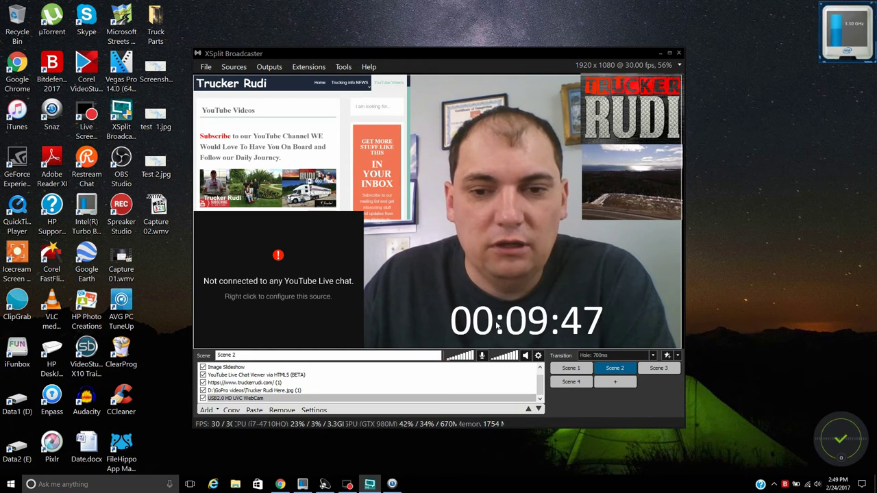
click(480, 398)
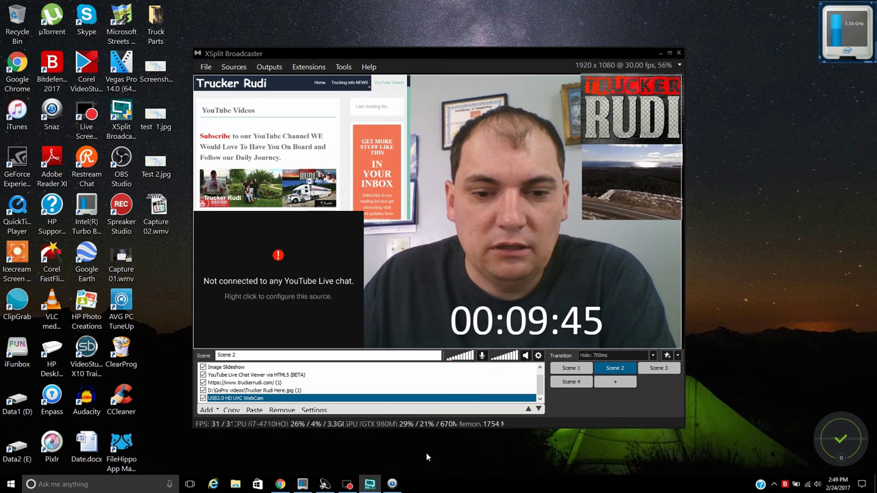
Bring Snaz back up, pause and stop the Chrono Down timer, and return to XSplit Broadcaster
click(392, 484)
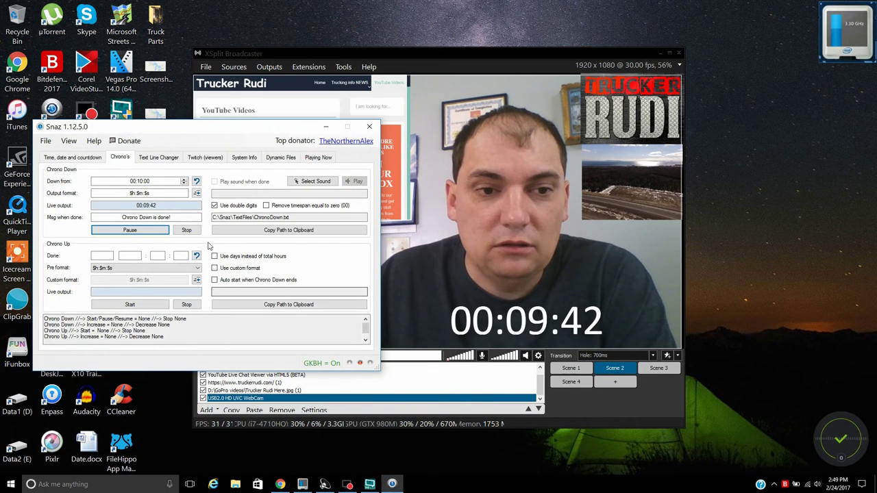
click(162, 231)
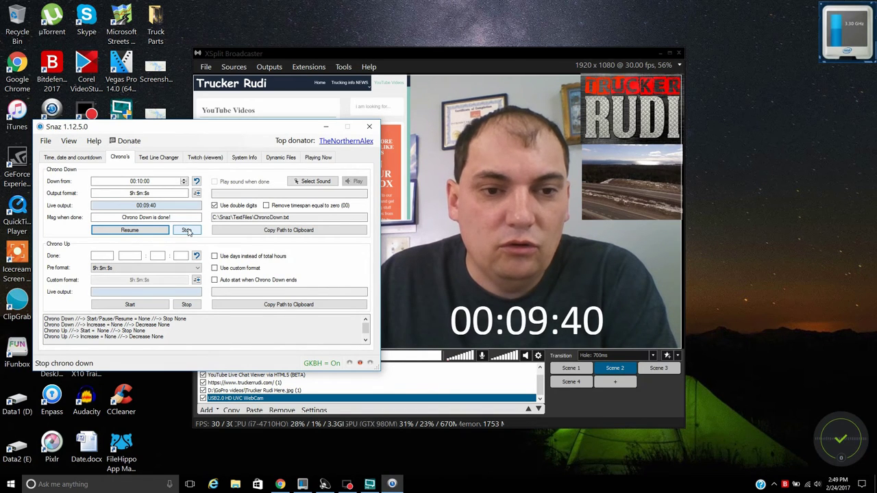
click(186, 231)
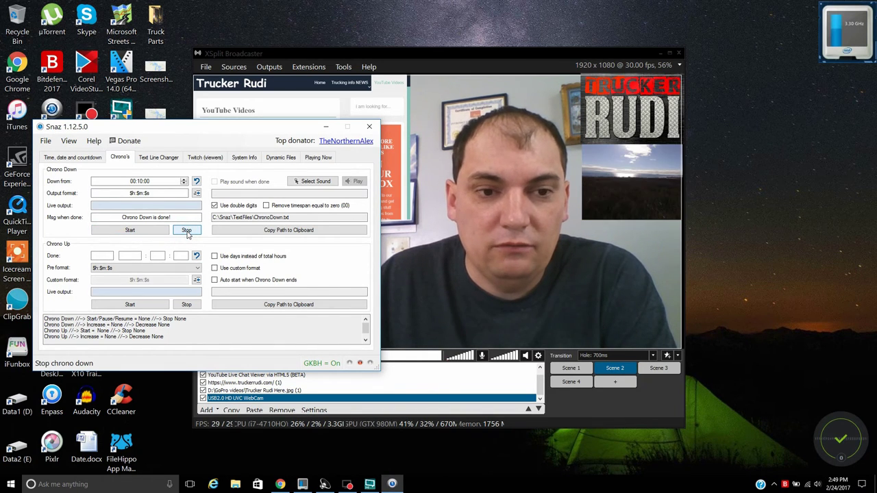
click(527, 293)
click(527, 294)
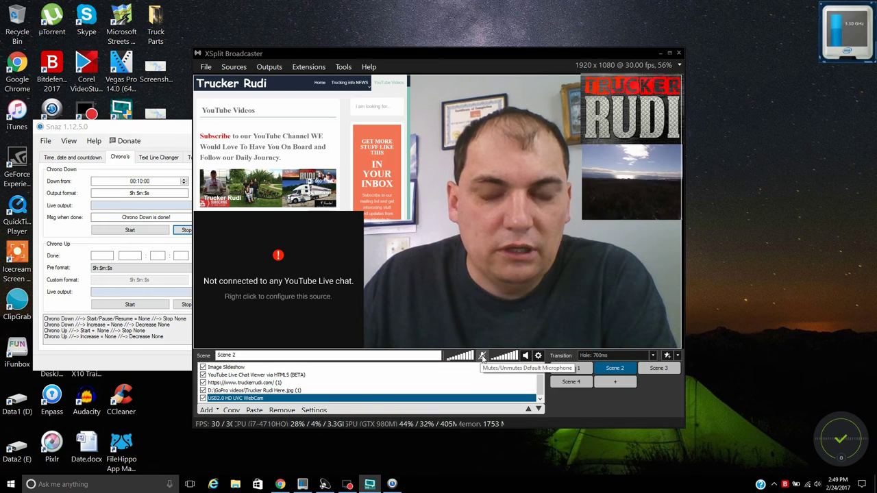
Unmute the default microphone and minimize the Snaz window so the whole Scene 2 canvas shows
click(482, 357)
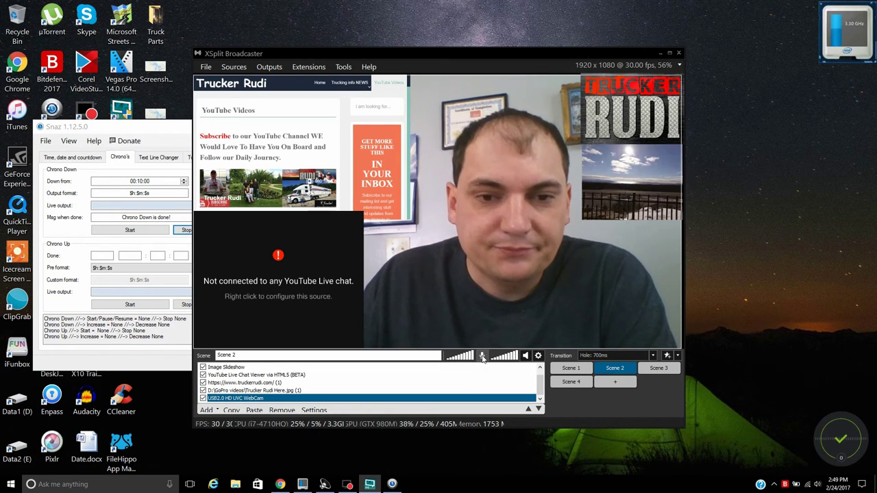
click(151, 140)
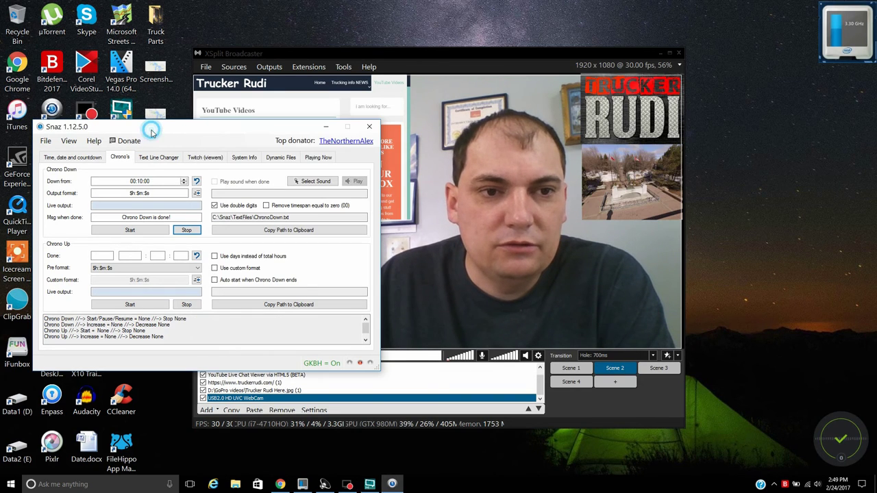
click(326, 127)
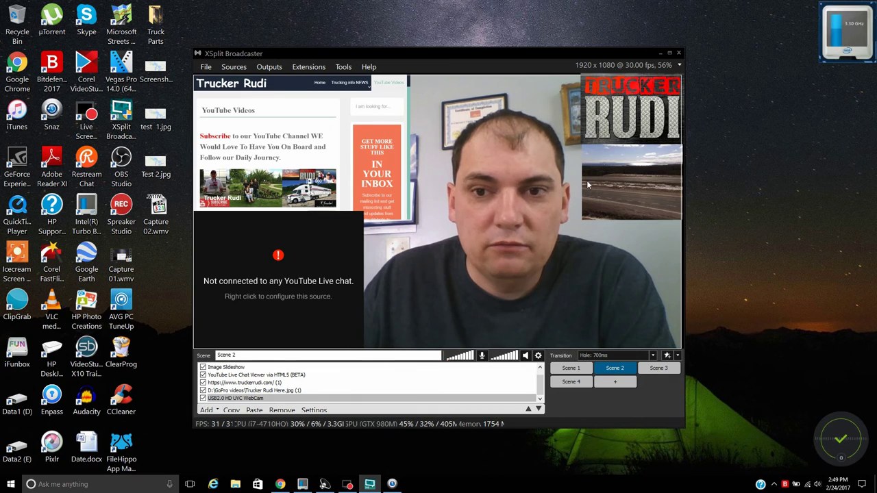
click(274, 176)
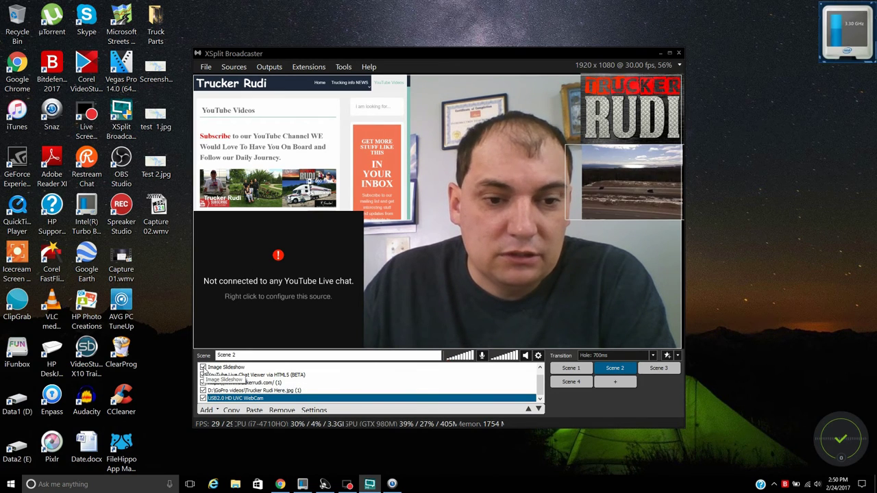
Hide the image slideshow, YouTube Live Chat Viewer, truckerrudi.com webpage and logo image sources in Scene 2
click(203, 368)
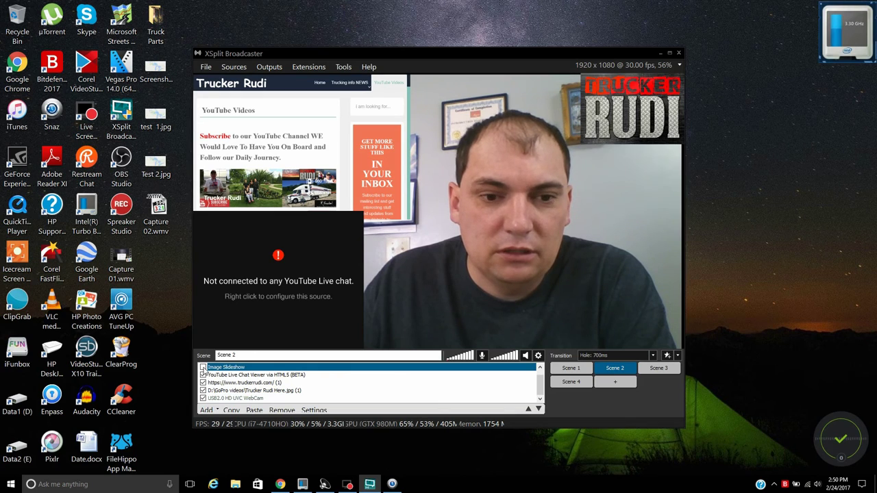
click(203, 375)
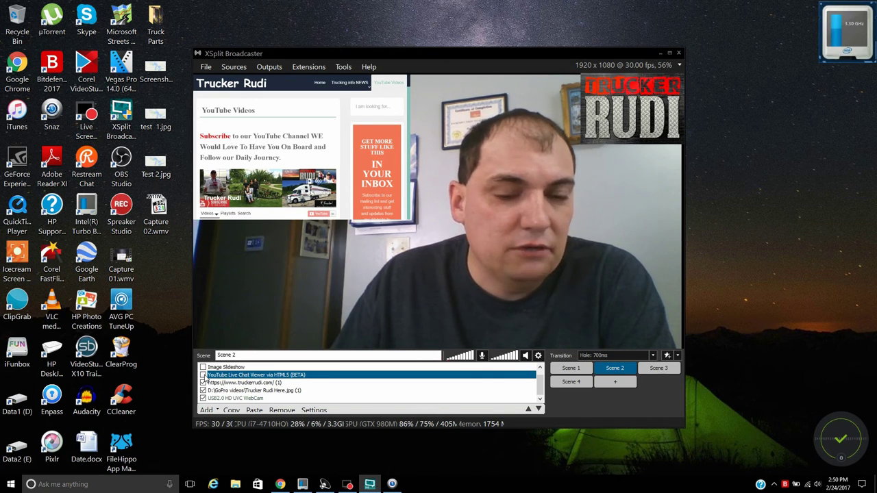
click(203, 382)
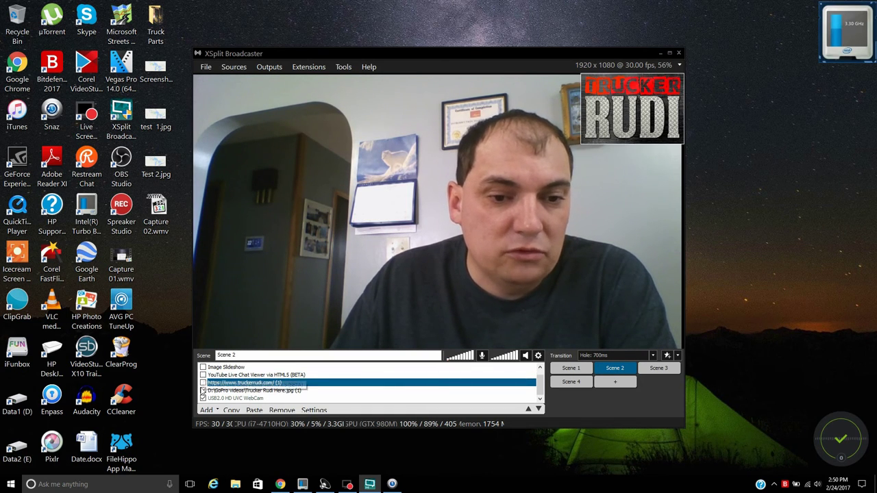
click(202, 391)
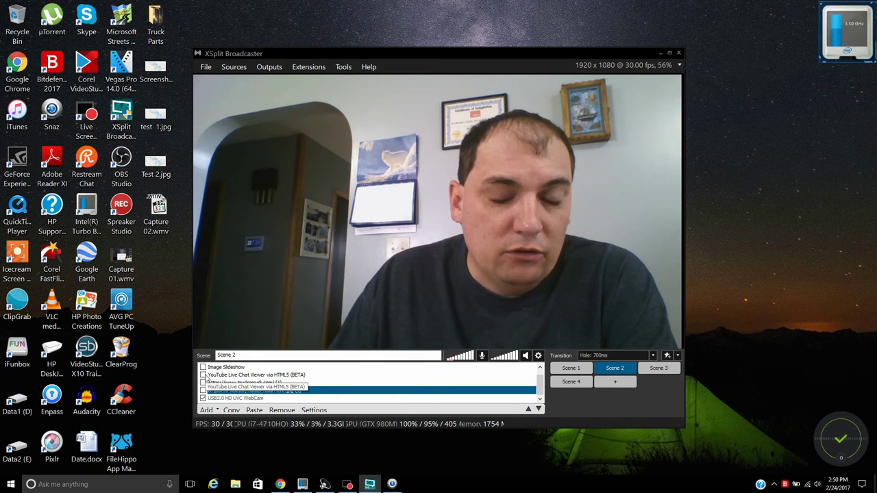
click(203, 375)
click(203, 375)
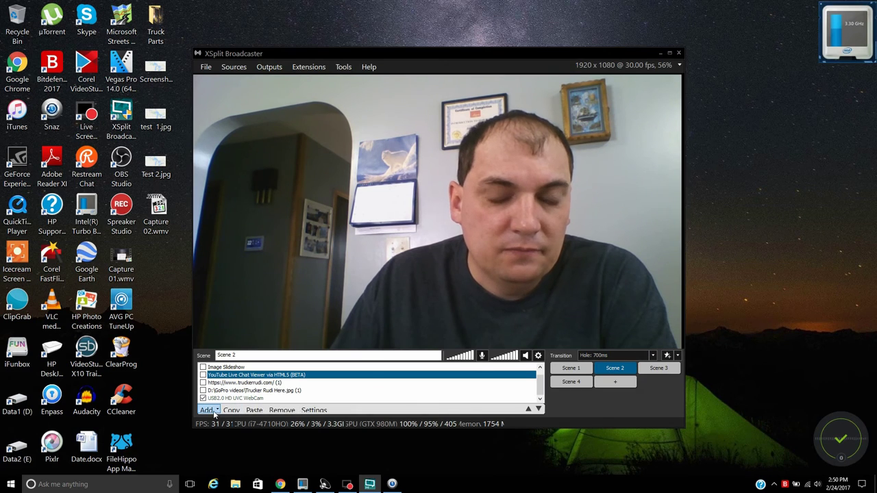
Add the video Outtro 2017.m2ts from the inttro folder on Data1 (D:) to Scene 2 as a media file source
click(215, 410)
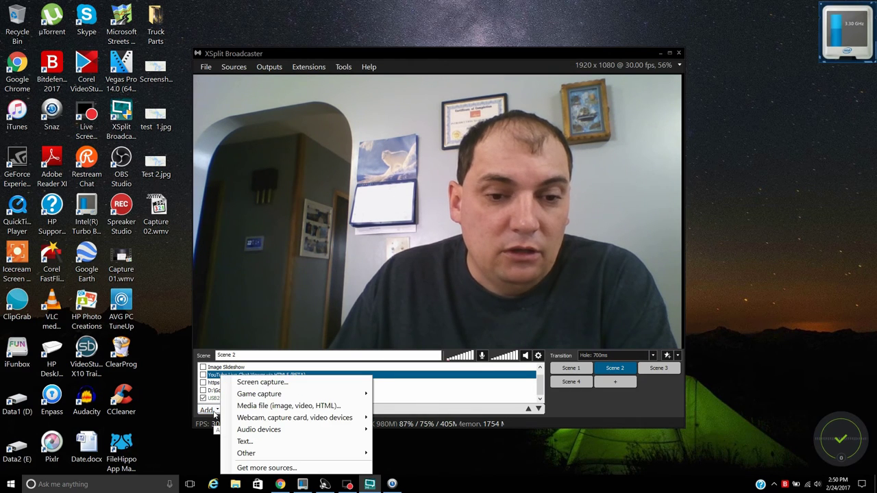
click(331, 407)
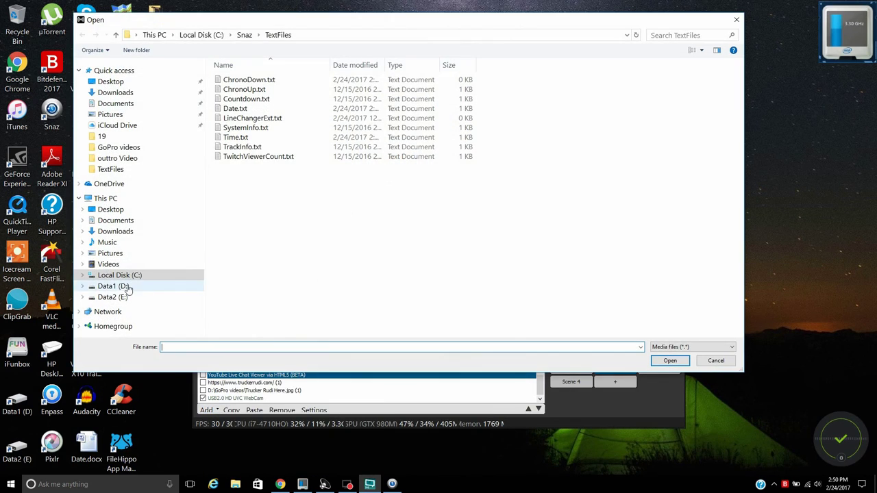
click(130, 287)
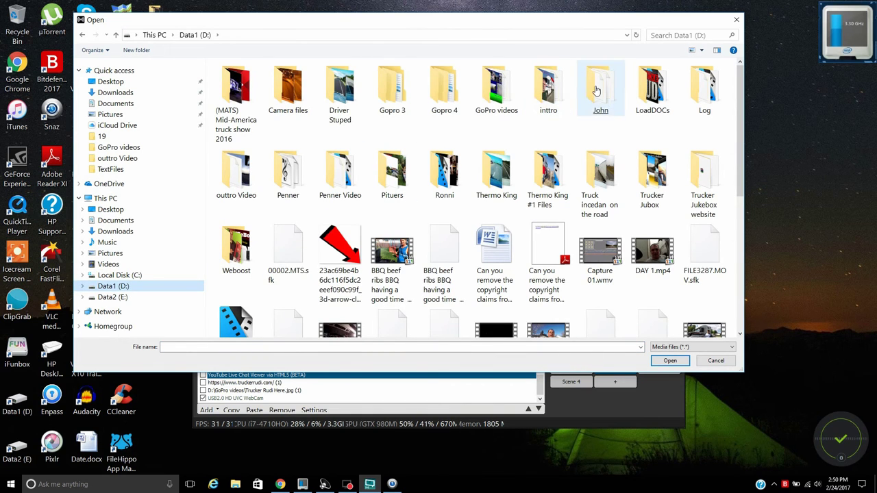
click(548, 89)
double_click(549, 93)
click(557, 294)
scroll(574, 289, down, 2)
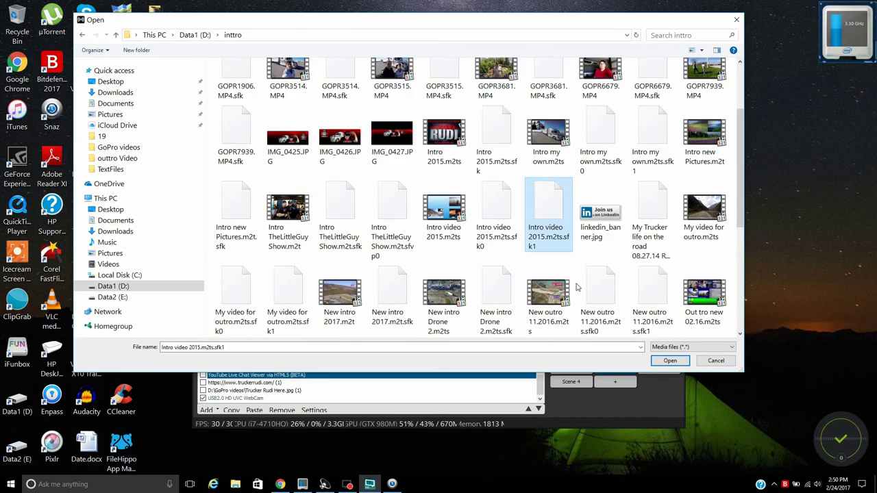
scroll(576, 288, down, 3)
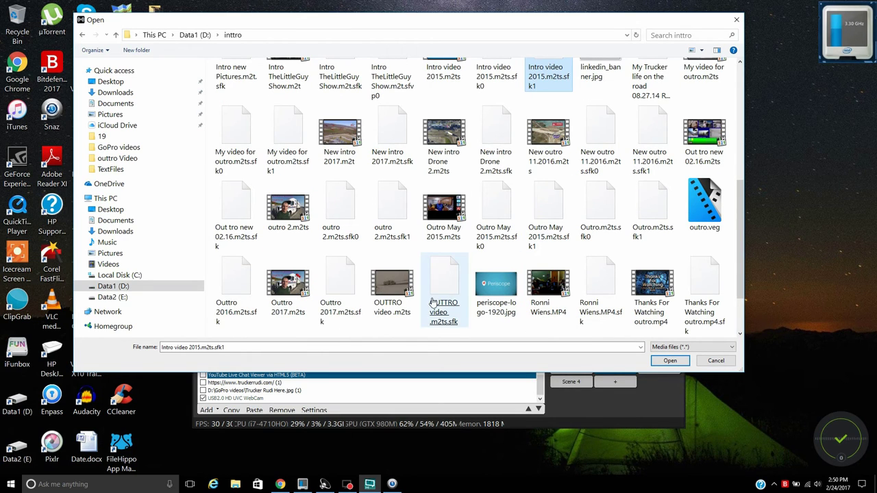
click(288, 291)
double_click(288, 291)
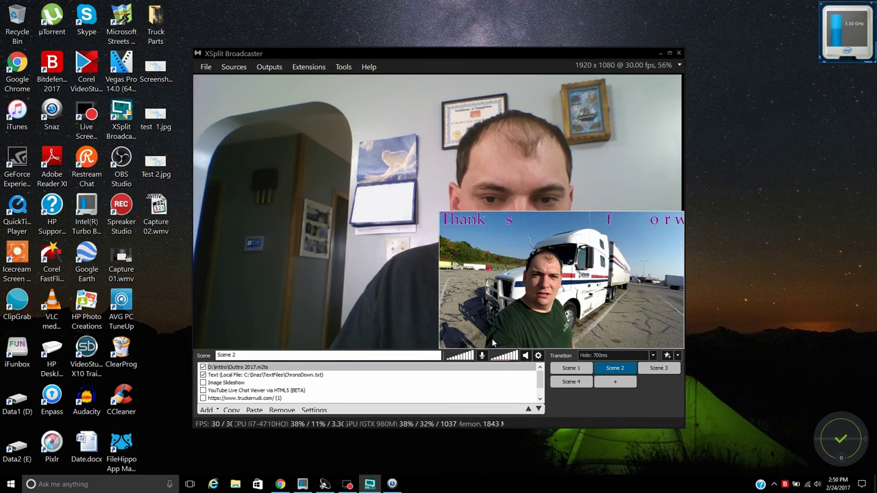
Open the outro video's source settings, check its media playback options and close them
click(519, 299)
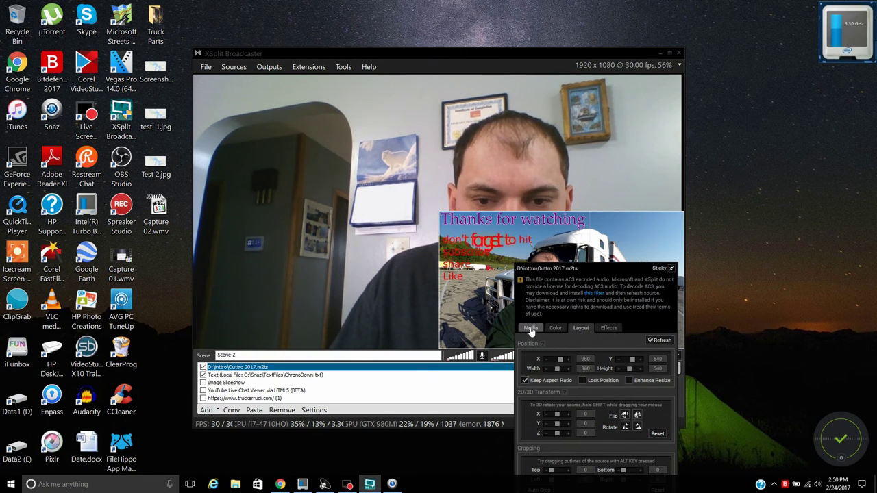
click(531, 328)
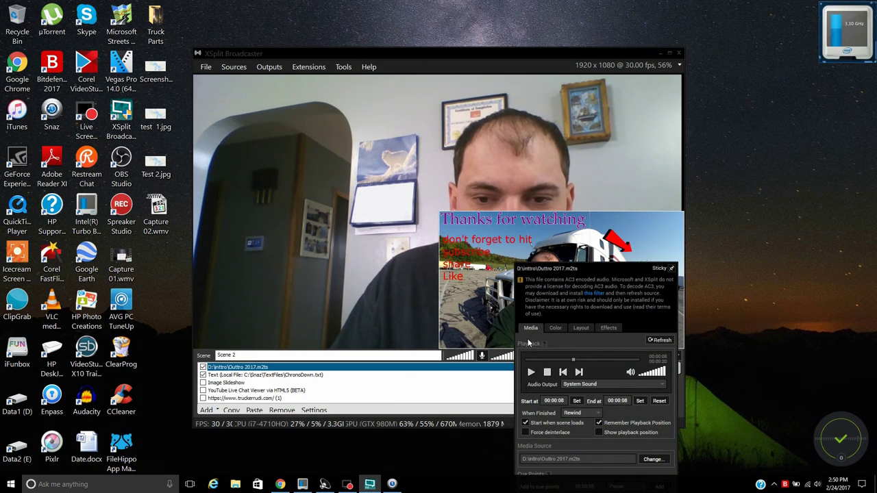
click(488, 237)
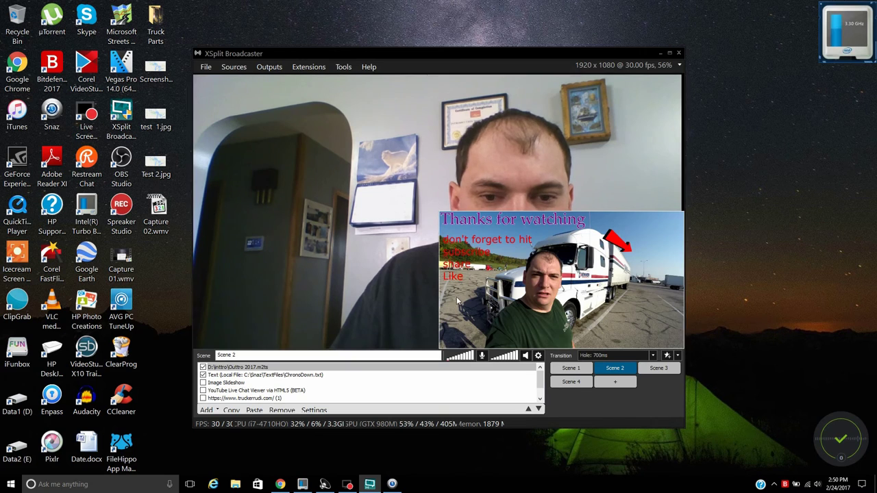
Move the outro video to the canvas's upper-left corner and enlarge it to fill the whole canvas
drag(489, 241, 237, 95)
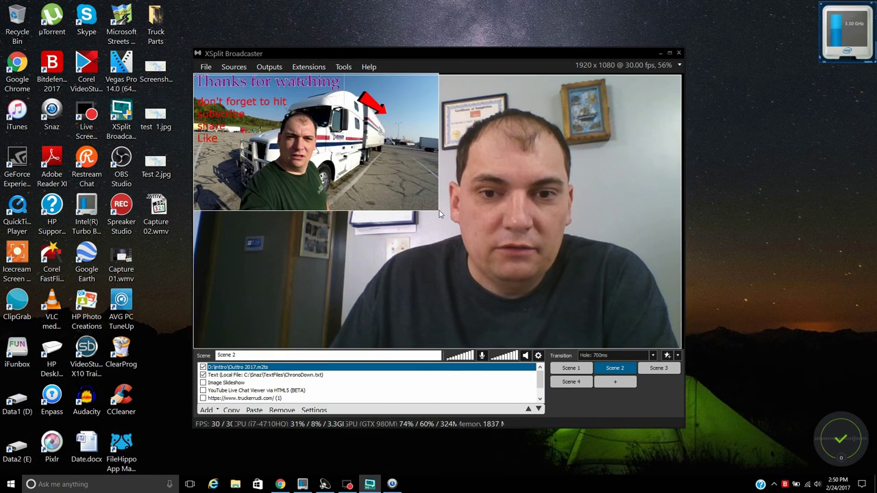
drag(436, 208, 625, 341)
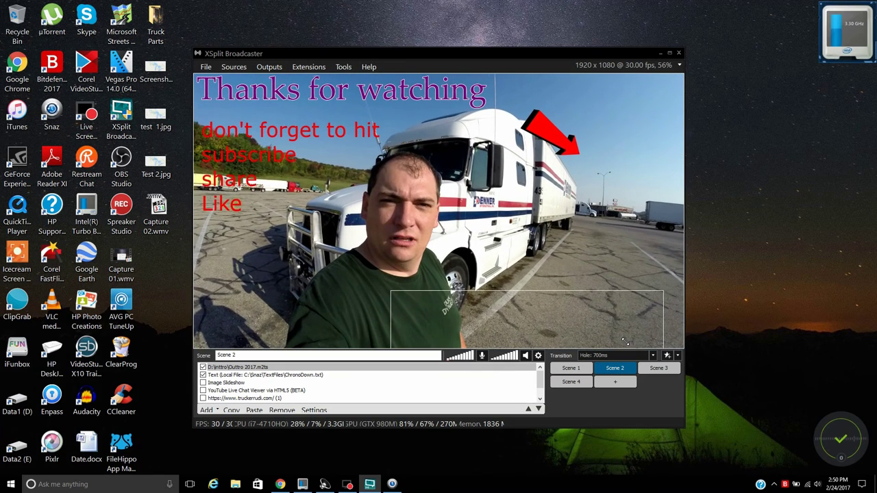
click(233, 367)
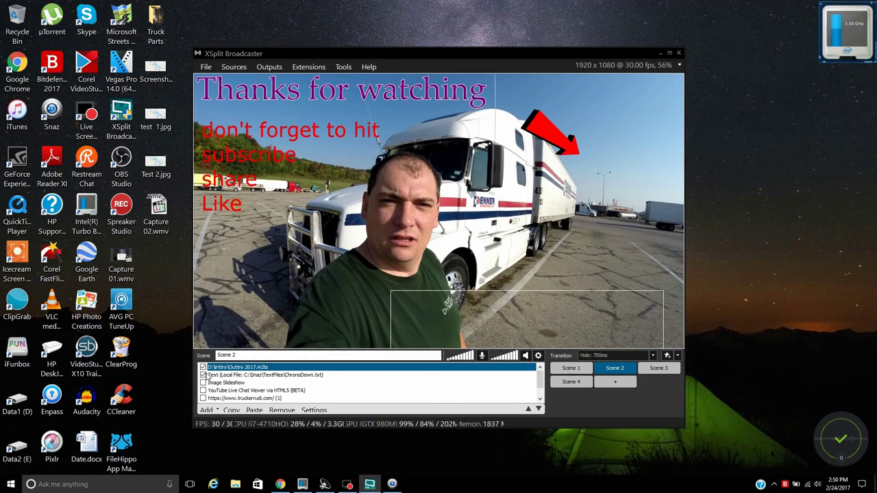
Hide the outro video source and show it again, and start its playback from its media settings
click(202, 367)
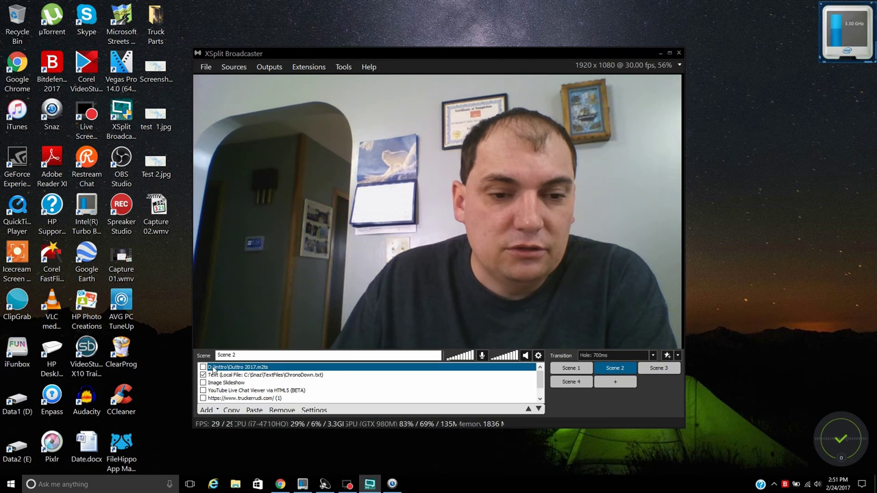
double_click(226, 368)
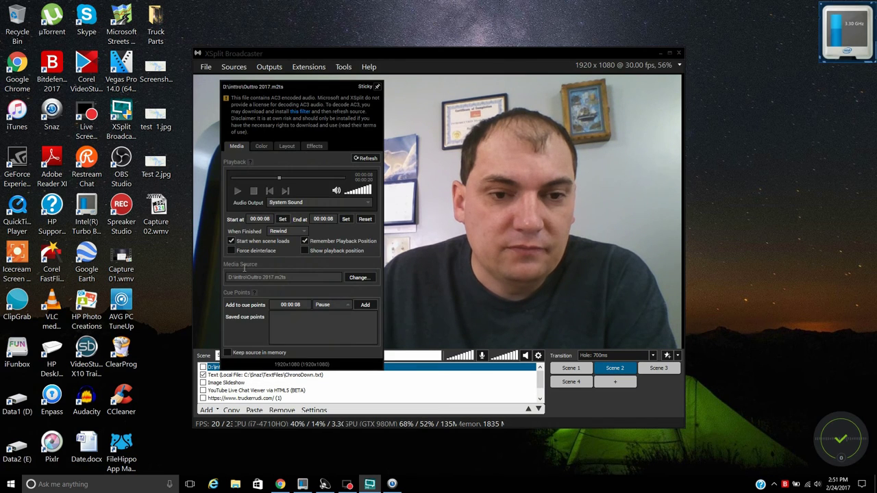
click(204, 368)
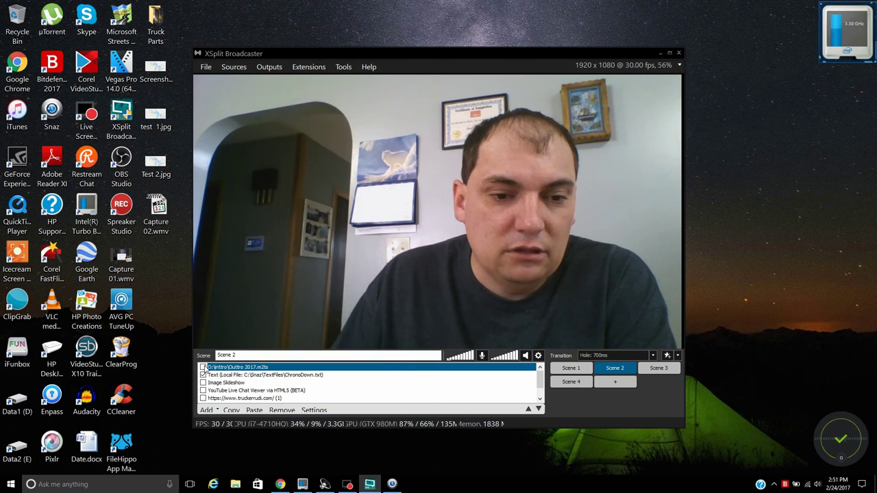
click(217, 368)
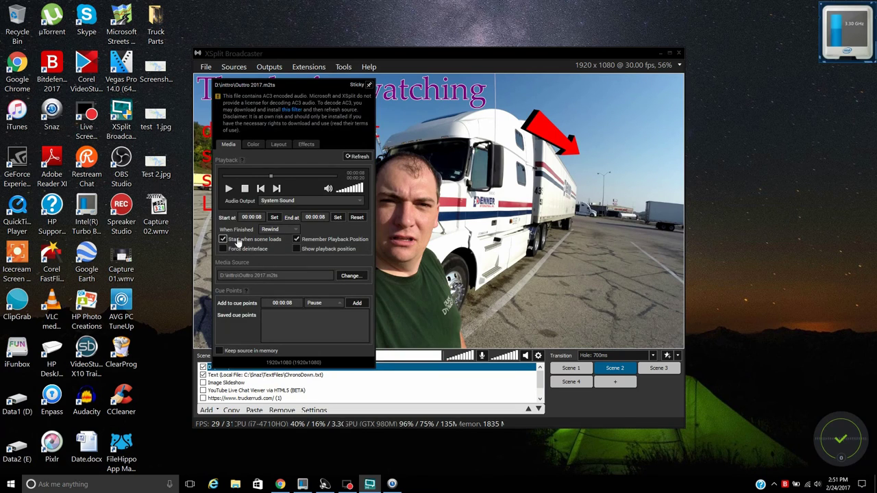
click(228, 189)
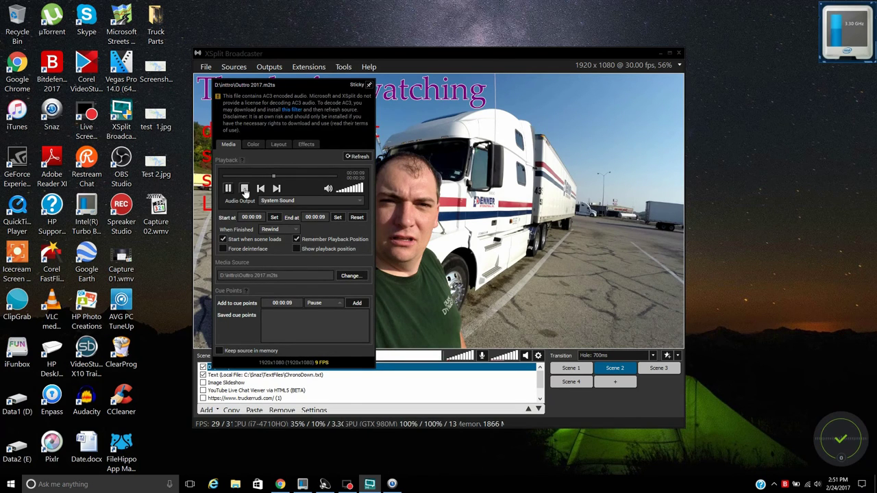
Hide the outro video source in Scene 2 and dismiss its media settings
click(206, 367)
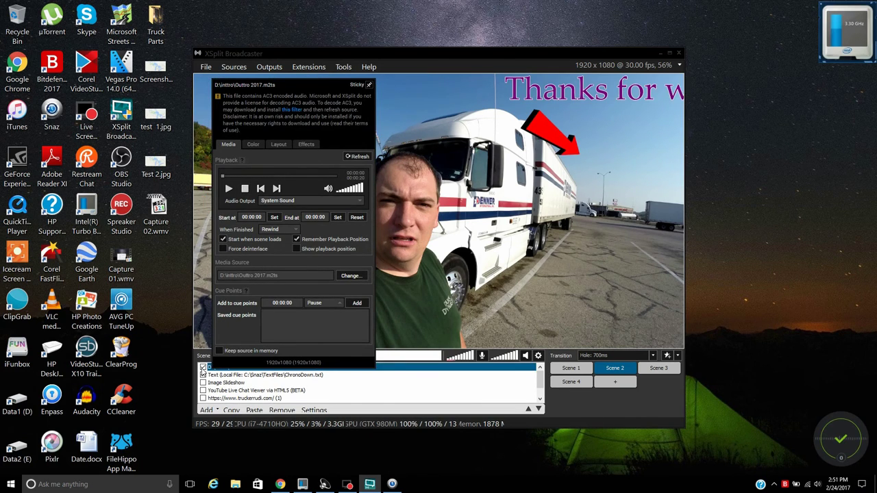
click(203, 368)
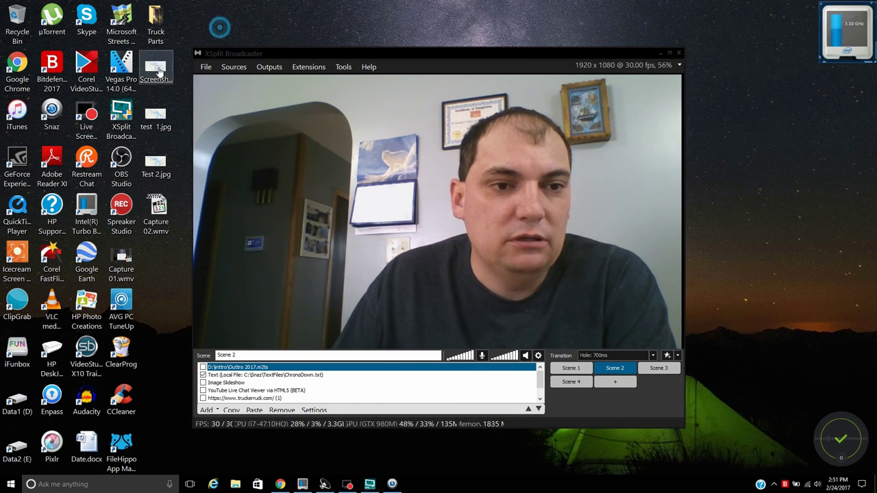
click(87, 110)
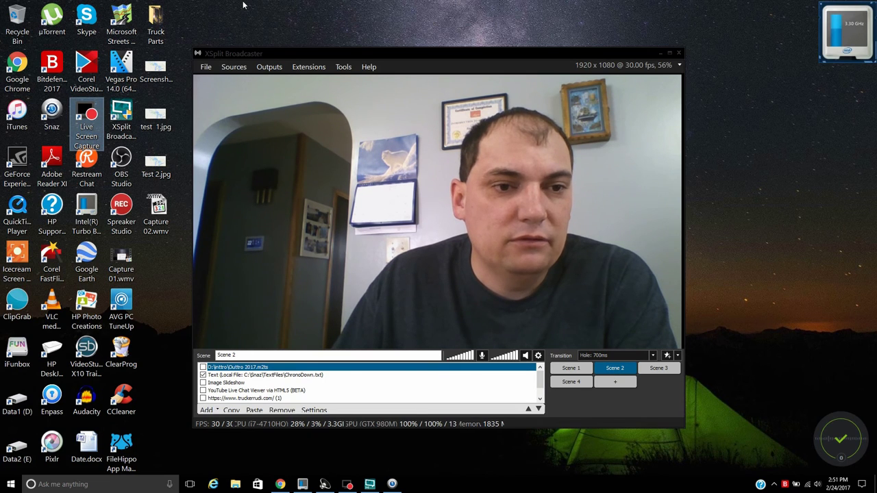
click(92, 70)
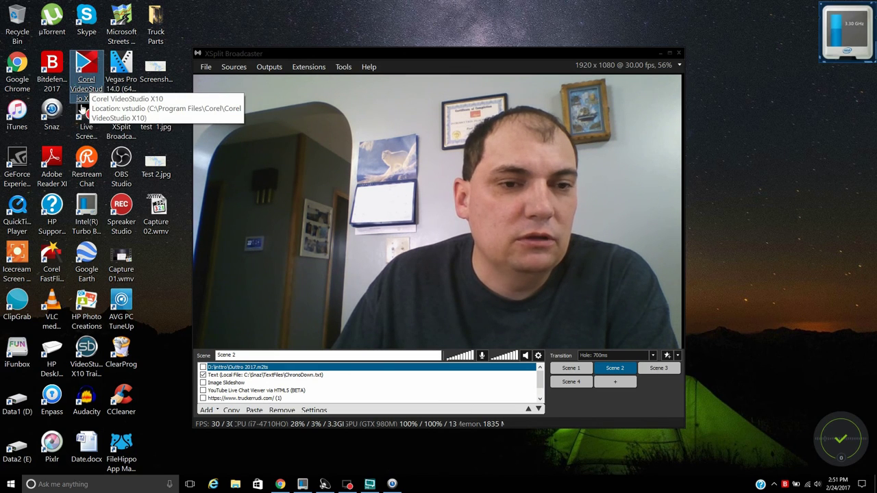
click(92, 133)
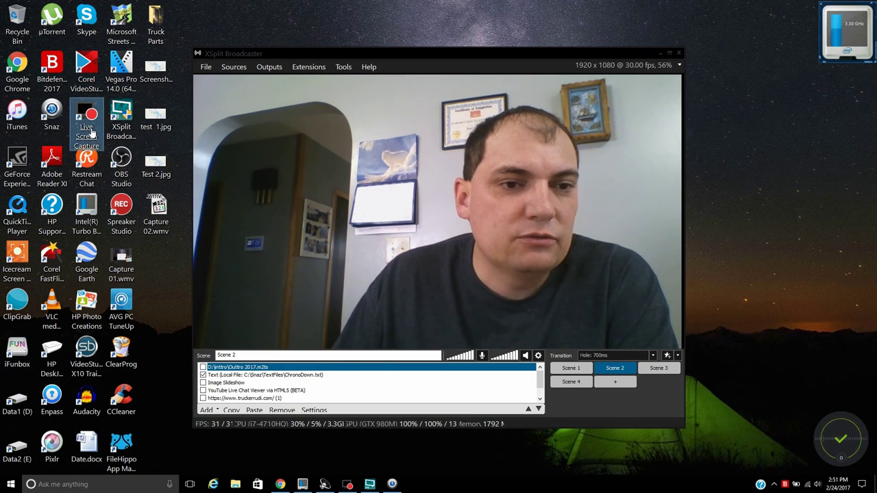
click(17, 259)
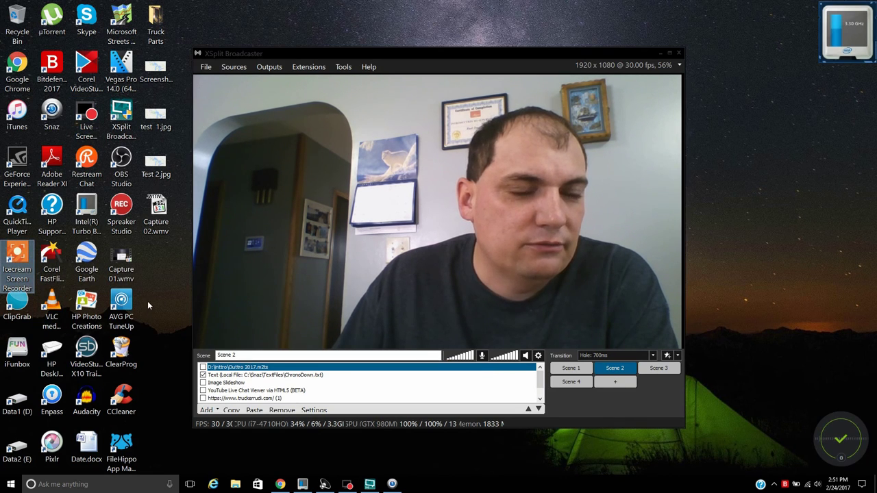
click(172, 275)
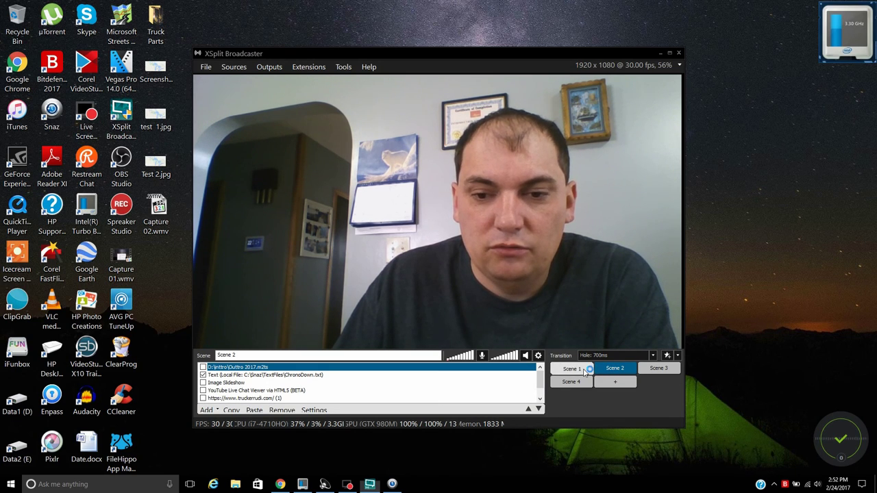
Preview the current Hole transition by switching to Scene 1, to Scene 2 and back to Scene 1
click(585, 372)
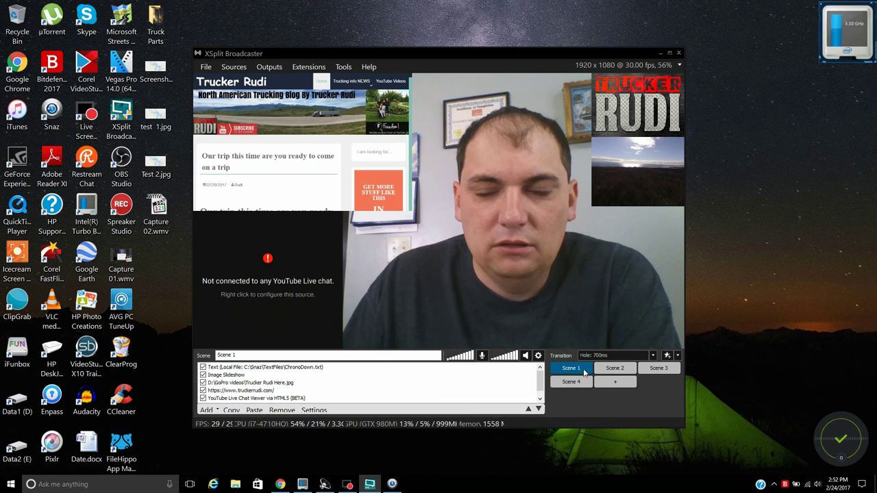
click(615, 371)
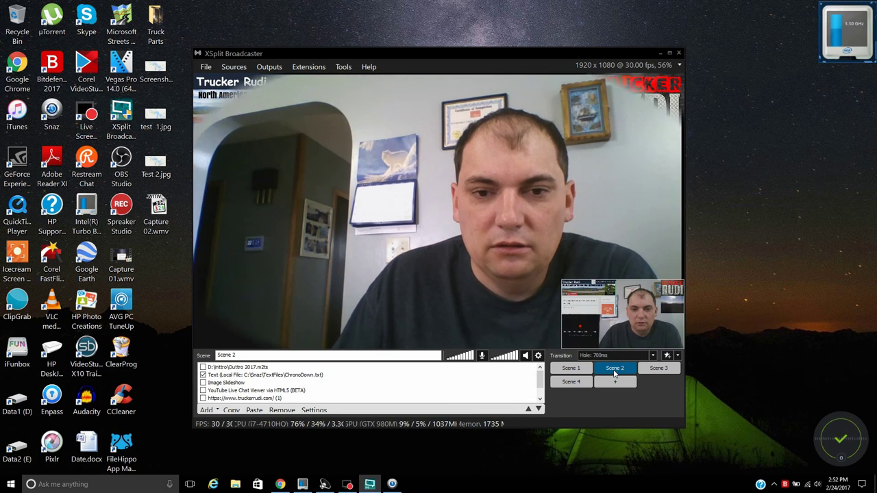
click(579, 371)
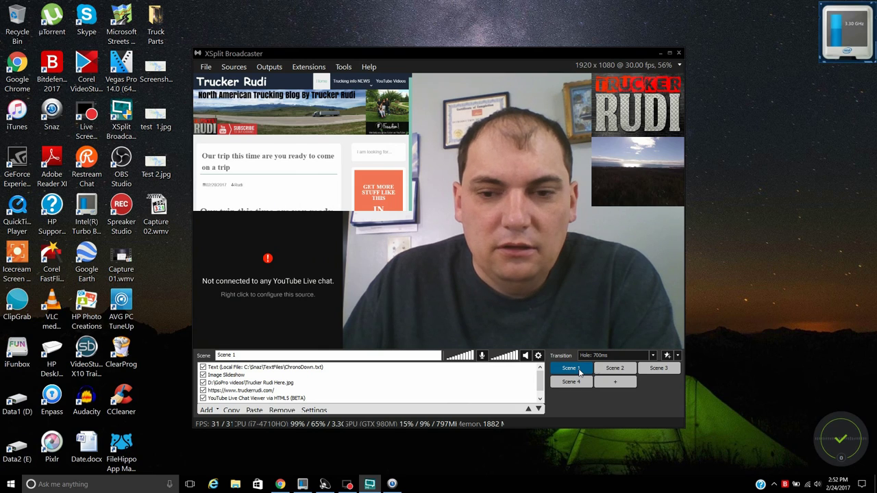
Set the scene transition to Clock and try it by switching to Scene 2 and back to Scene 1
click(649, 355)
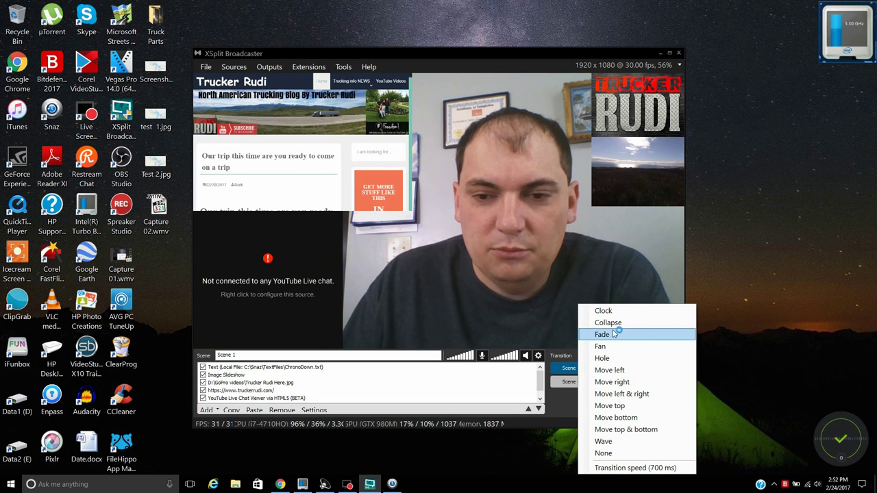
click(607, 310)
click(605, 370)
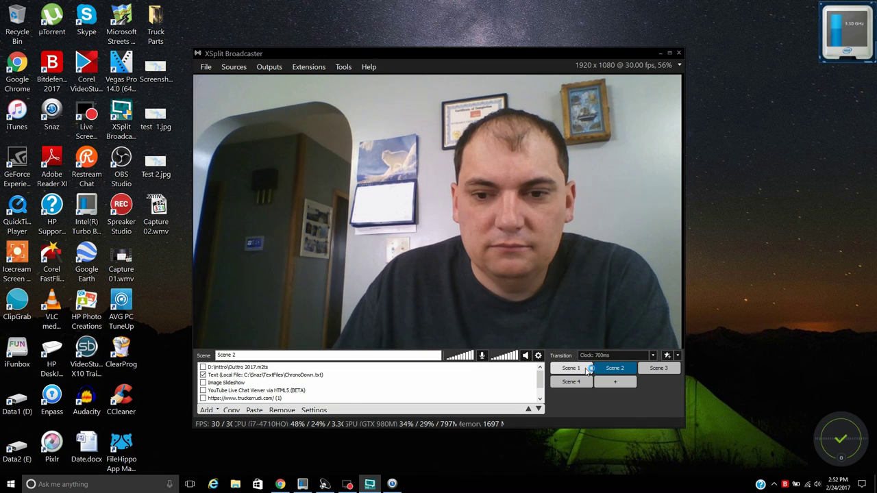
click(587, 371)
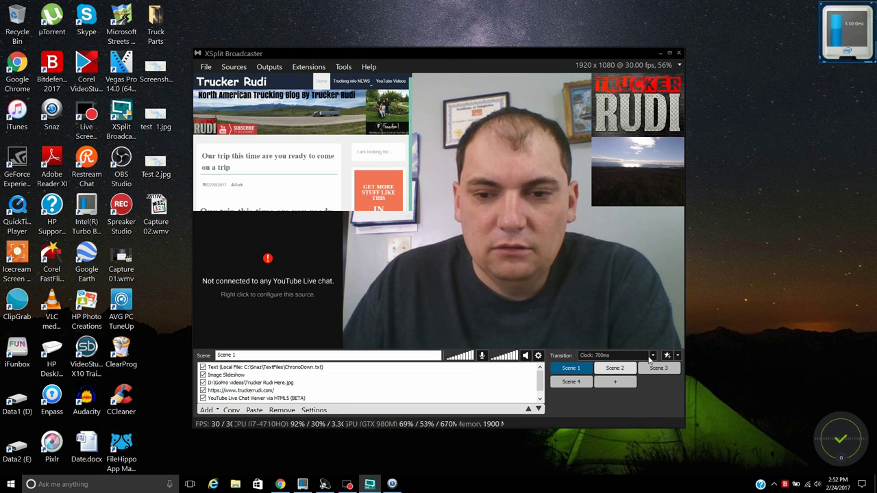
Set the scene transition to Hole and test it by switching to Scene 2 and back to Scene 1
click(652, 355)
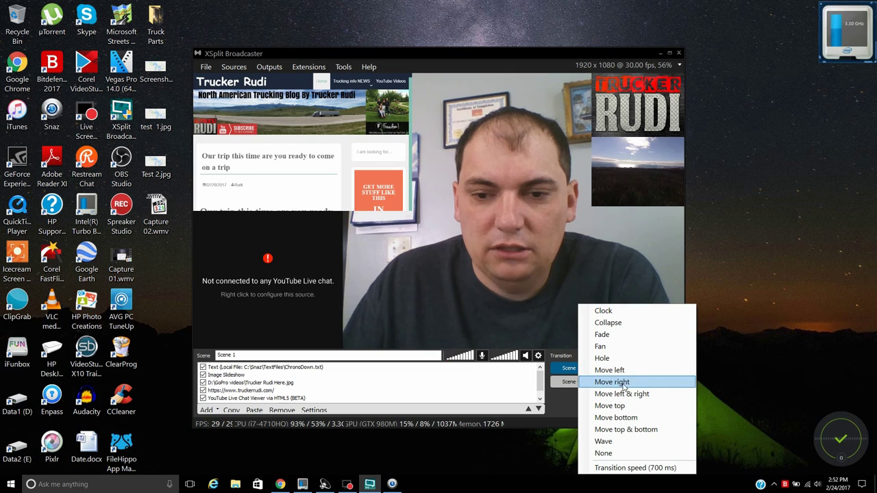
click(617, 358)
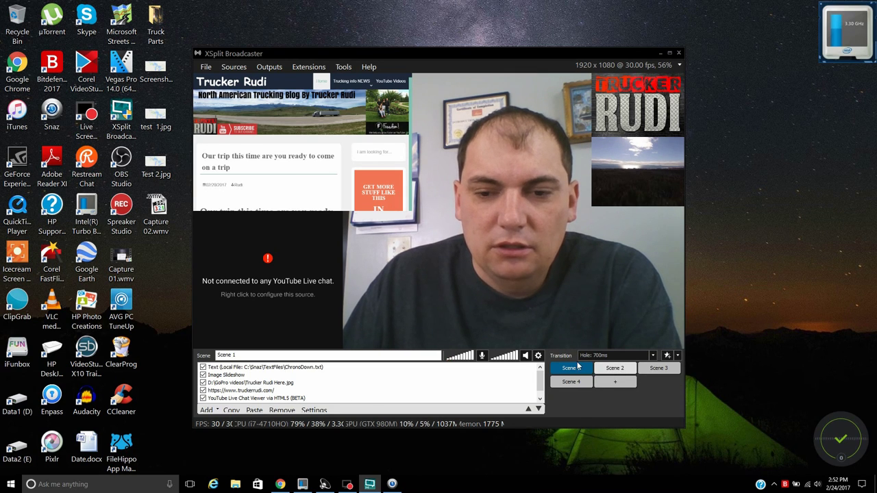
click(615, 369)
click(572, 370)
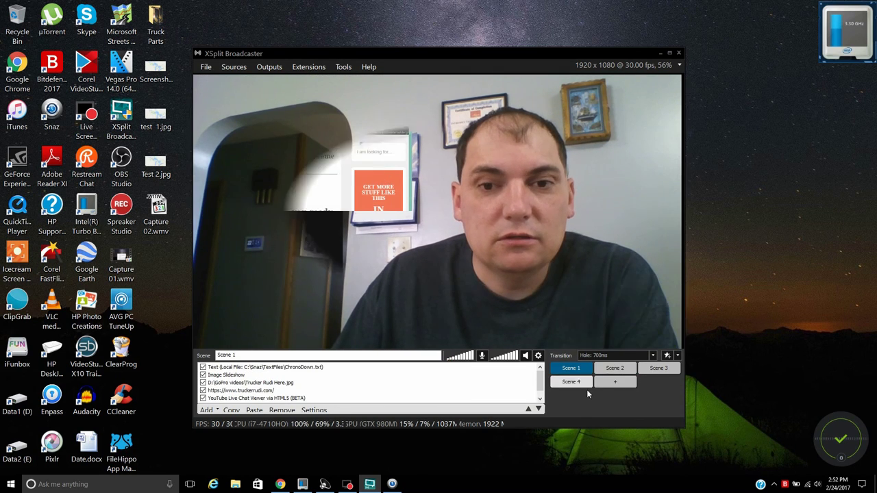